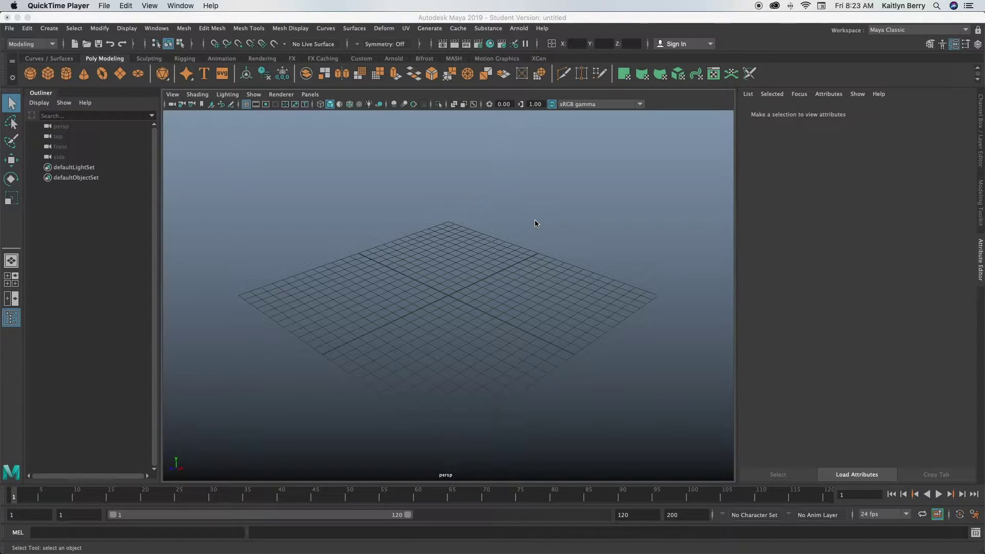
# Step: Add a default 3D Type object from the Create menu
pyautogui.click(57, 29)
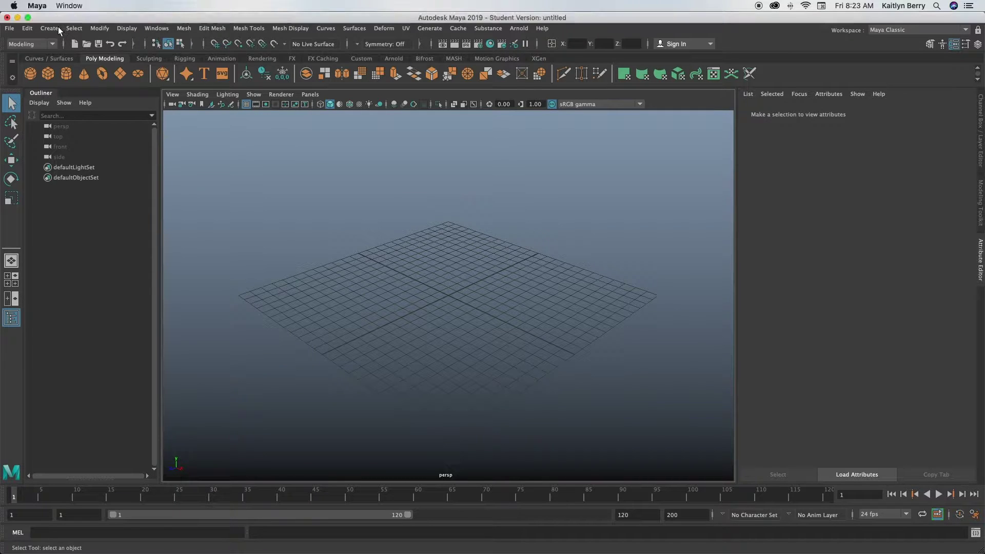
pyautogui.click(58, 29)
pyautogui.moveTo(84, 91)
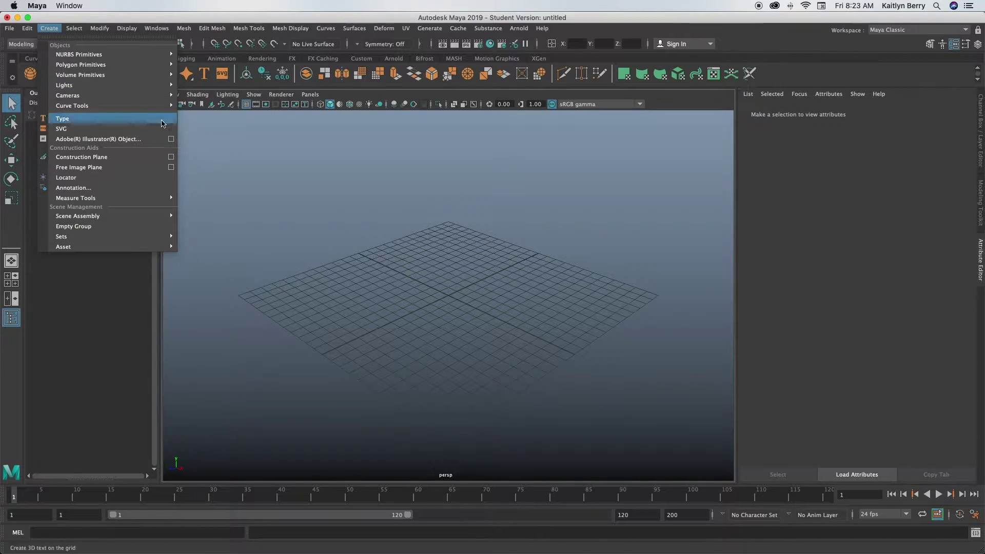
pyautogui.press('Escape')
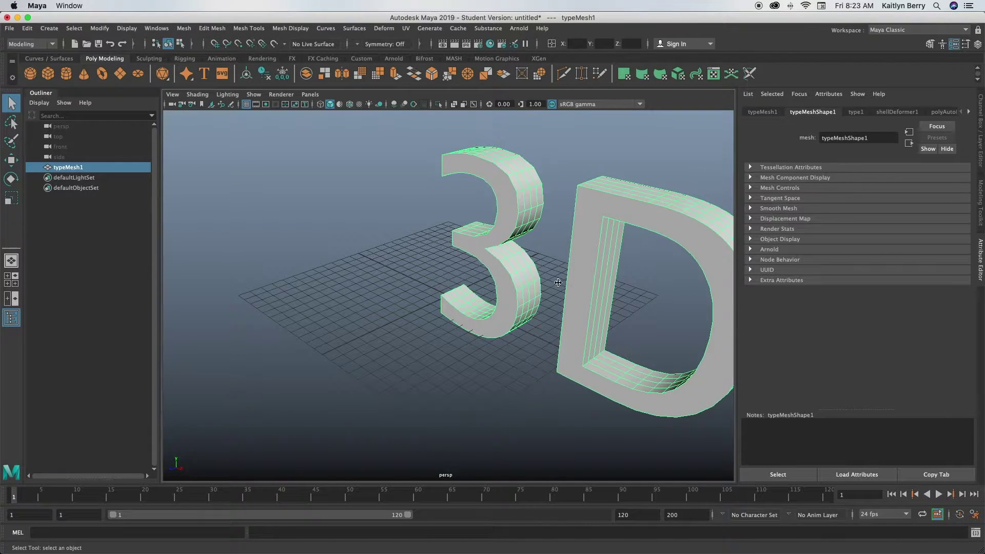
# Step: Replace the '3D Type' wording with 'kbdoesart' and pull the view back to frame the word
pyautogui.click(852, 113)
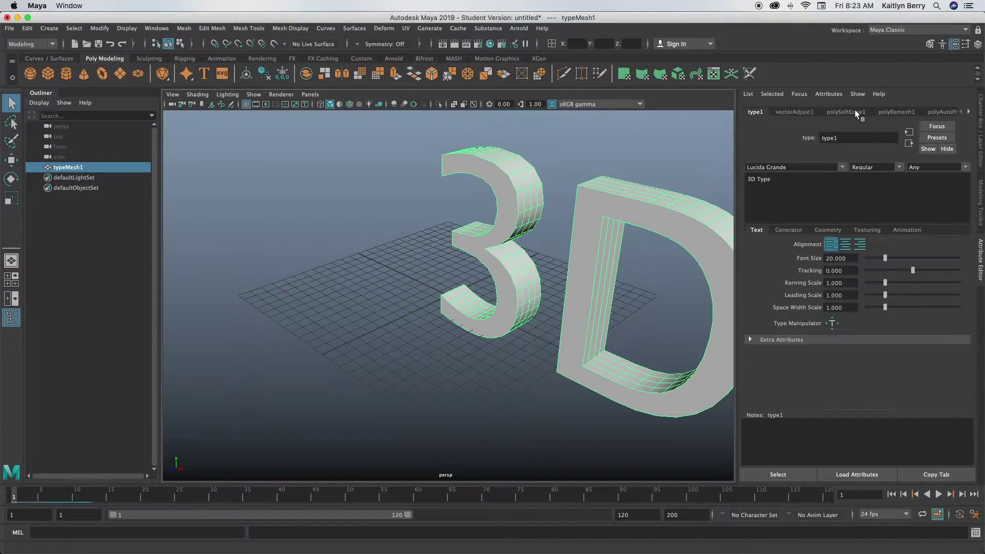
pyautogui.tripleClick(786, 183)
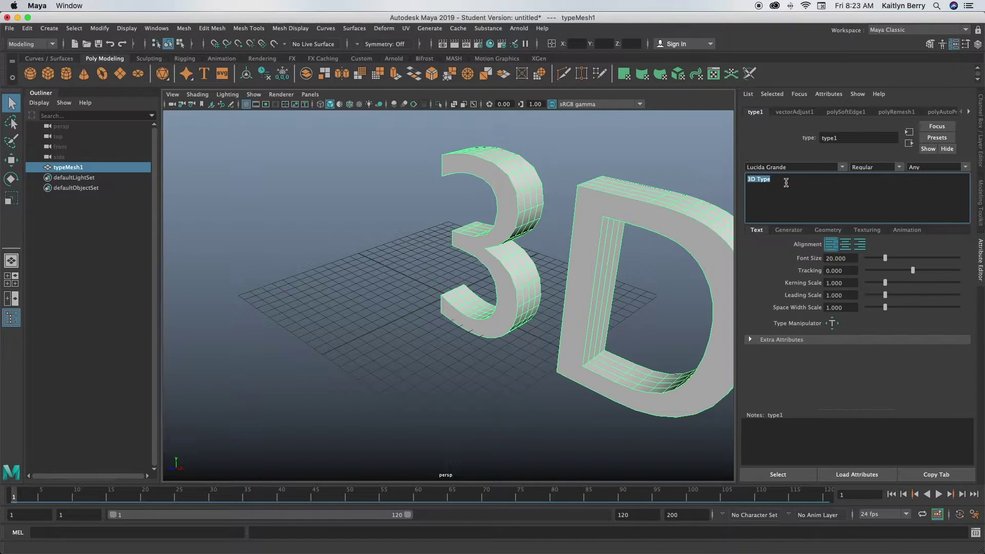
pyautogui.write('kbdoesart')
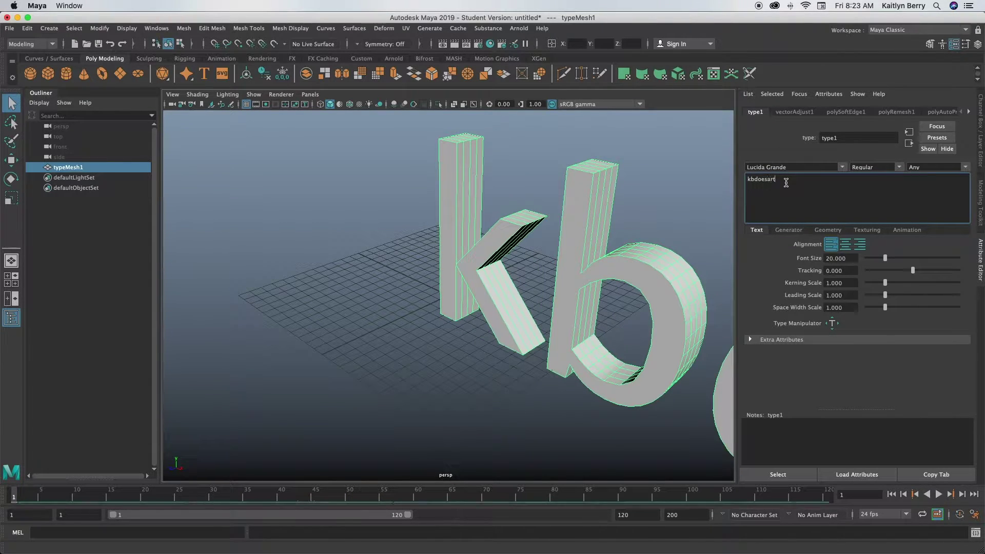
pyautogui.keyDown('alt'); pyautogui.moveTo(626, 222); pyautogui.dragTo(472, 335); pyautogui.keyUp('alt')
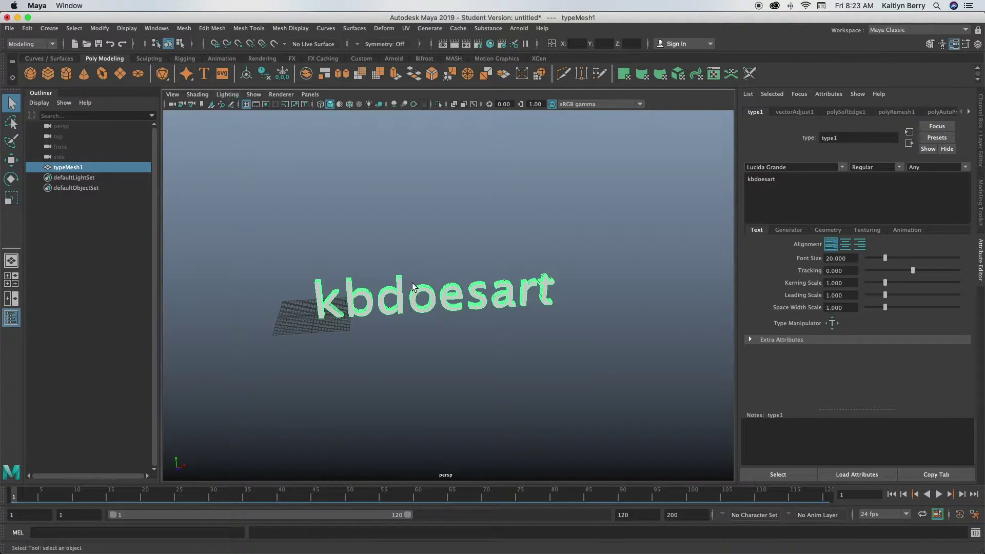
pyautogui.moveTo(414, 285); pyautogui.dragTo(455, 523, button='right')
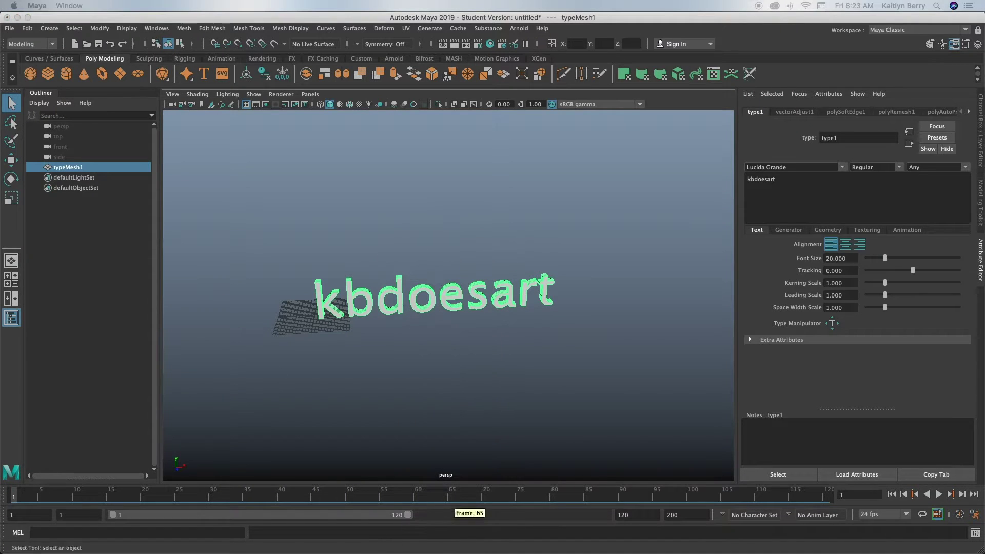
# Step: Assign a new Arnold aiStandardSurface material to the kbdoesart text
pyautogui.moveTo(279, 149); pyautogui.dragTo(133, 68)
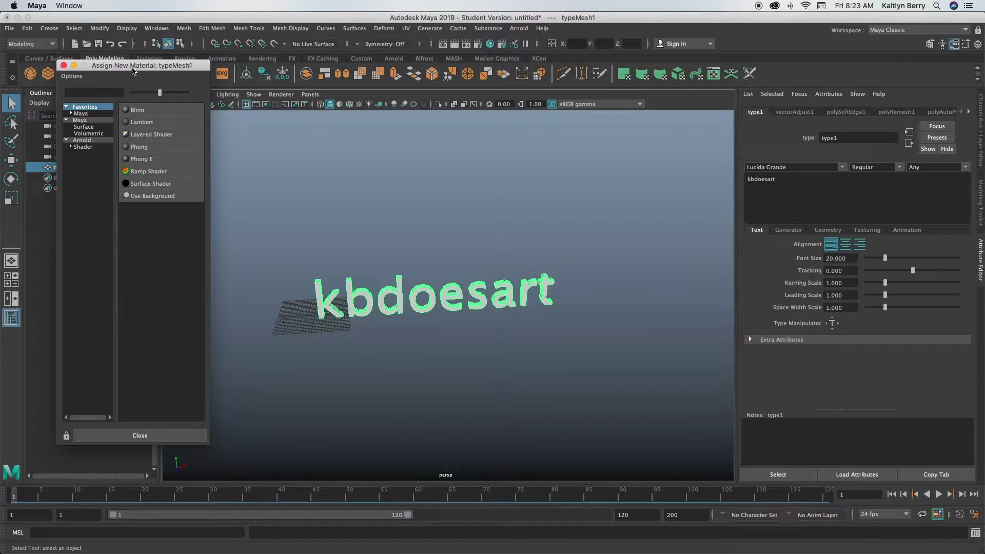
pyautogui.click(82, 147)
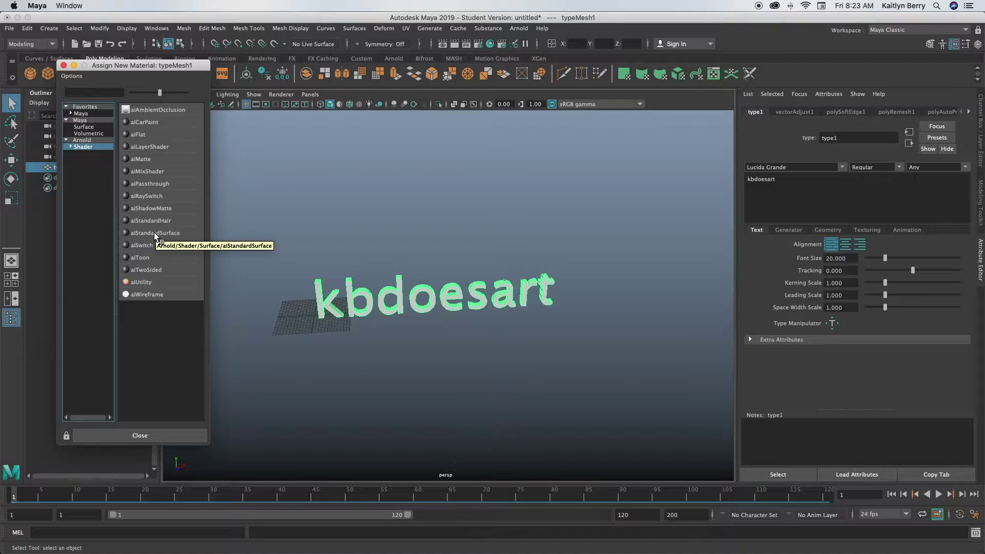
pyautogui.click(154, 233)
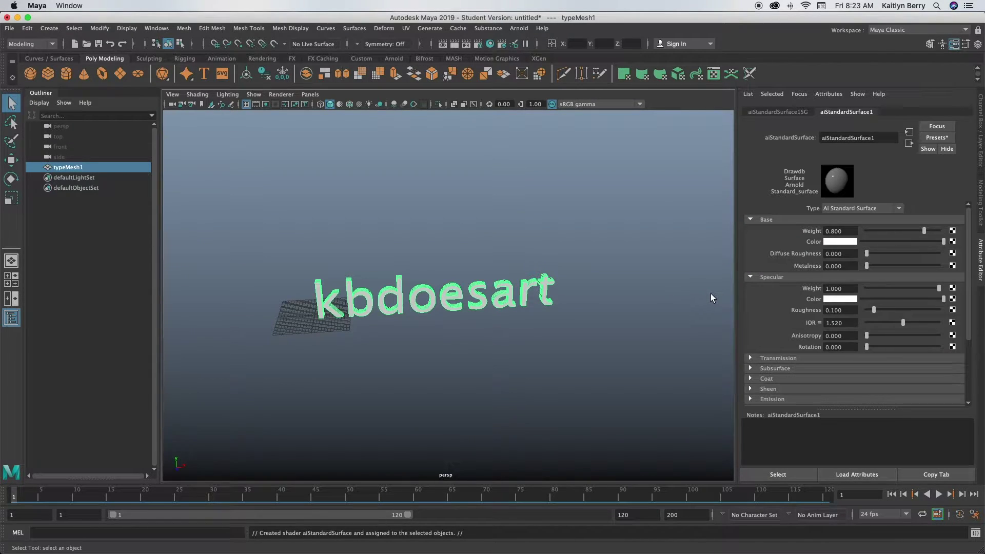
# Step: Set the material's emission weight to 0.640 with a blue emission colour, then deselect
pyautogui.scroll(-5, 788, 308)
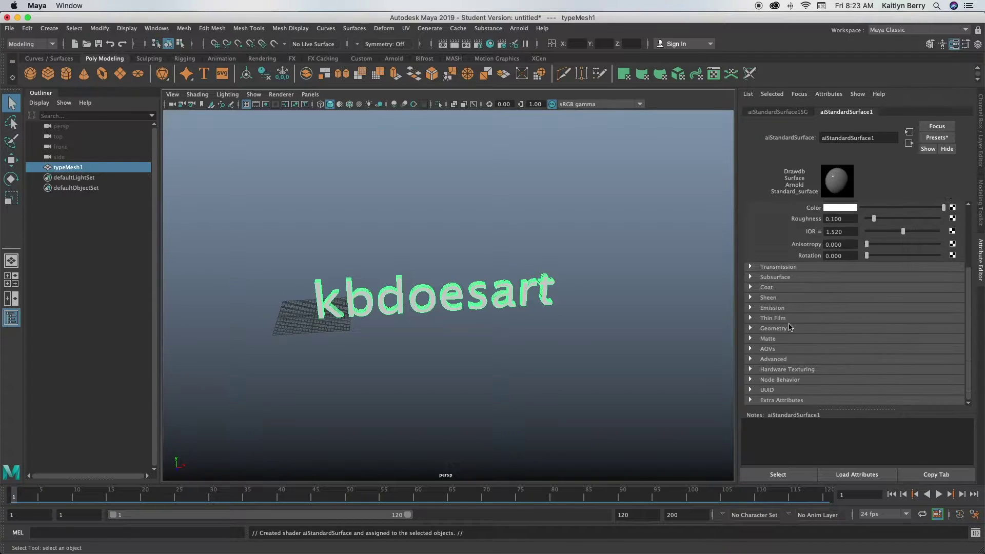
pyautogui.click(769, 311)
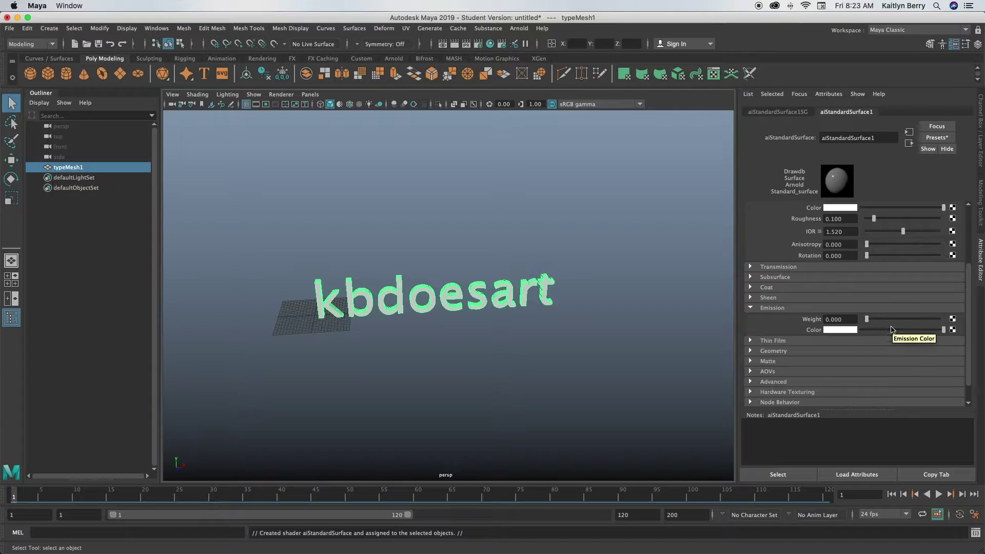
pyautogui.moveTo(889, 322); pyautogui.dragTo(912, 322)
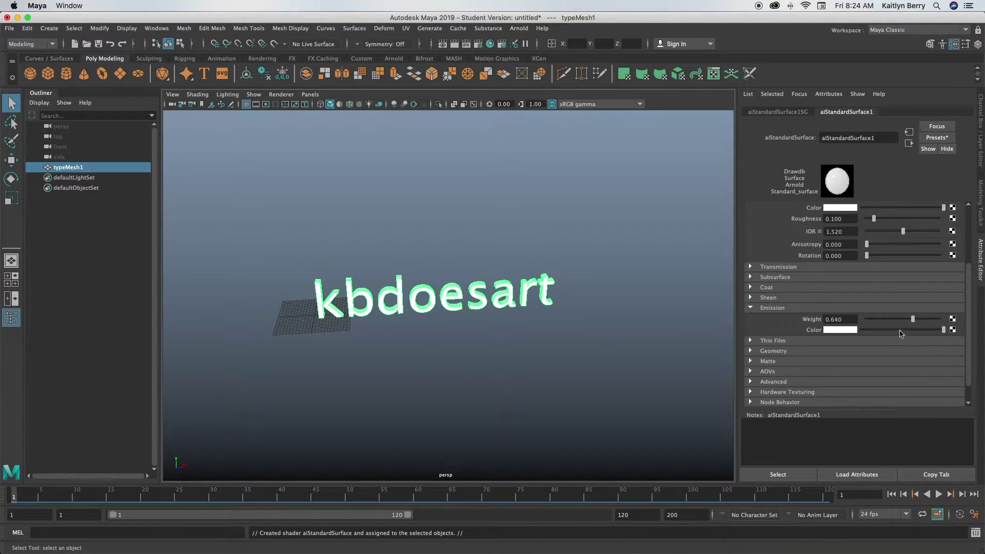
pyautogui.click(852, 332)
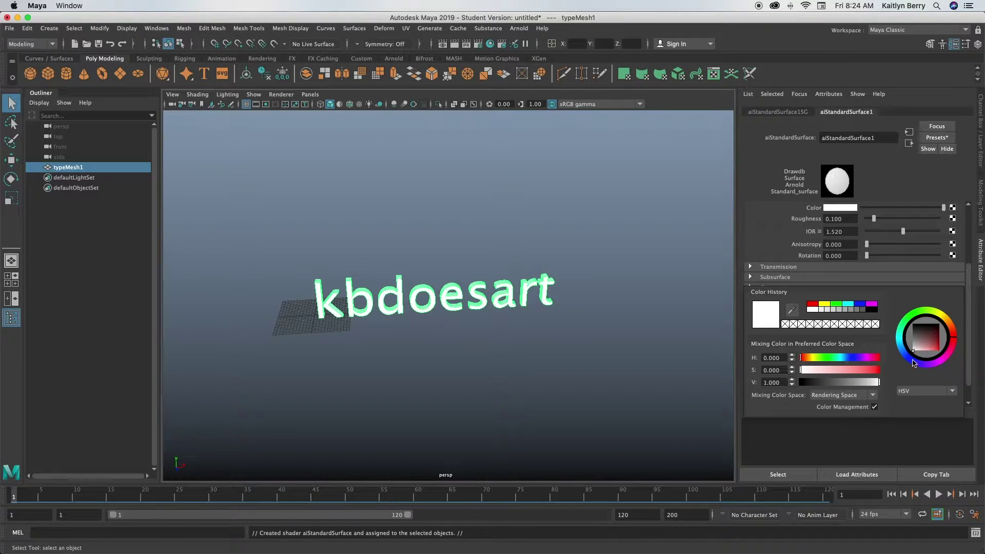
pyautogui.moveTo(913, 362); pyautogui.dragTo(939, 351)
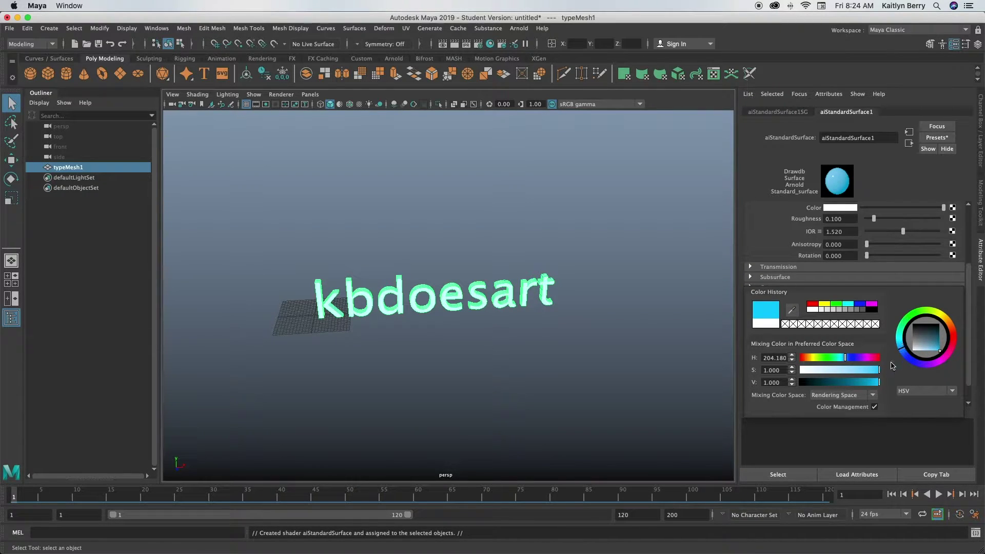
pyautogui.click(460, 264)
# Step: Preview with all lights (7) and frame the kbdoesart text in the viewport
pyautogui.press('7')
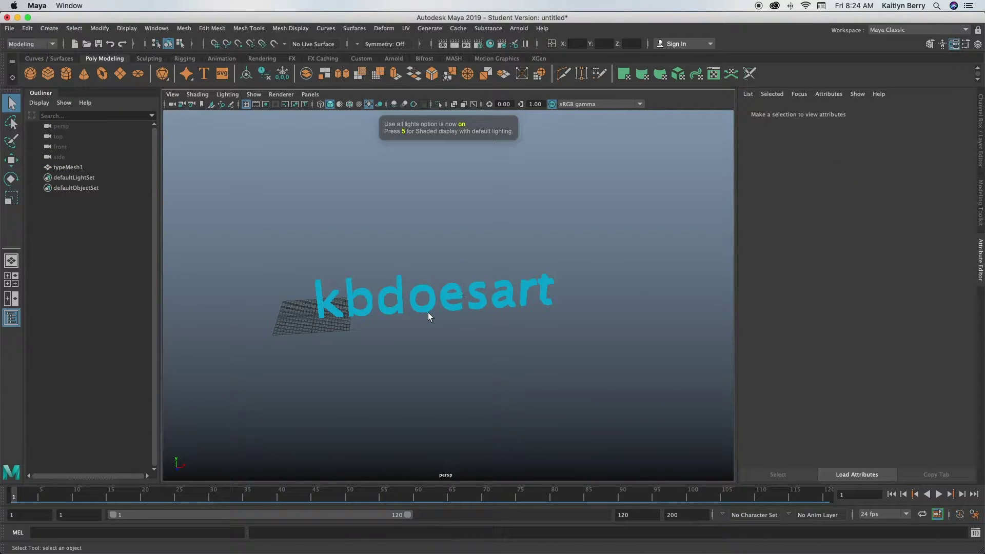
pyautogui.keyDown('alt'); pyautogui.moveTo(429, 316); pyautogui.dragTo(424, 303); pyautogui.keyUp('alt')
pyautogui.keyDown('alt'); pyautogui.moveTo(424, 303); pyautogui.dragTo(556, 308, button='right'); pyautogui.keyUp('alt')
pyautogui.keyDown('alt'); pyautogui.moveTo(556, 308); pyautogui.dragTo(450, 295); pyautogui.keyUp('alt')
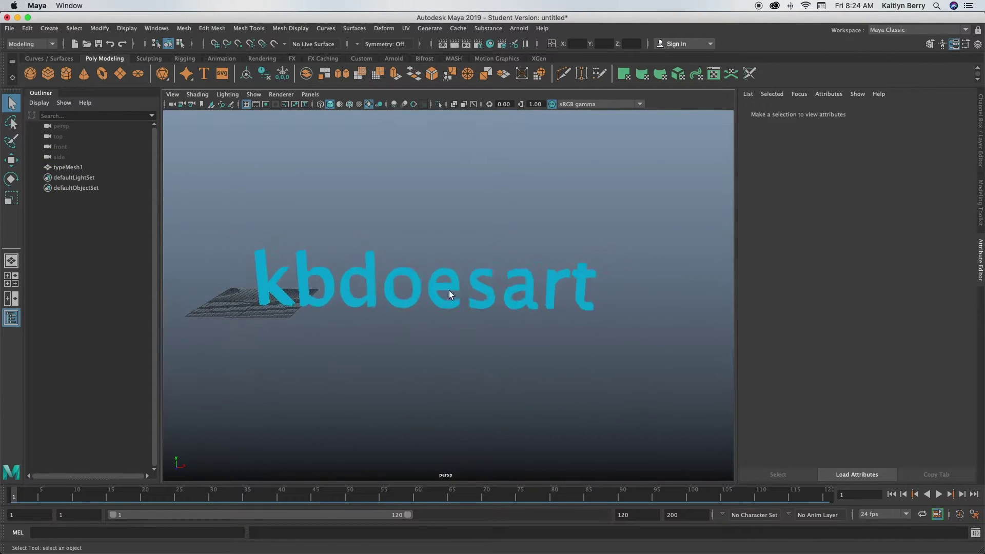
# Step: Reselect the text and bring up its aiStandardSurface1 material settings
pyautogui.click(485, 285)
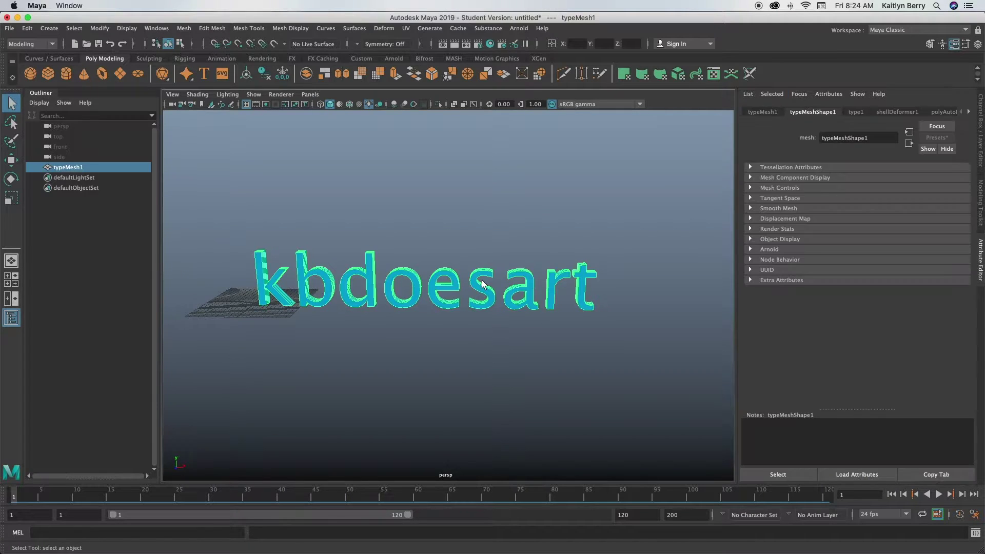
pyautogui.click(856, 111)
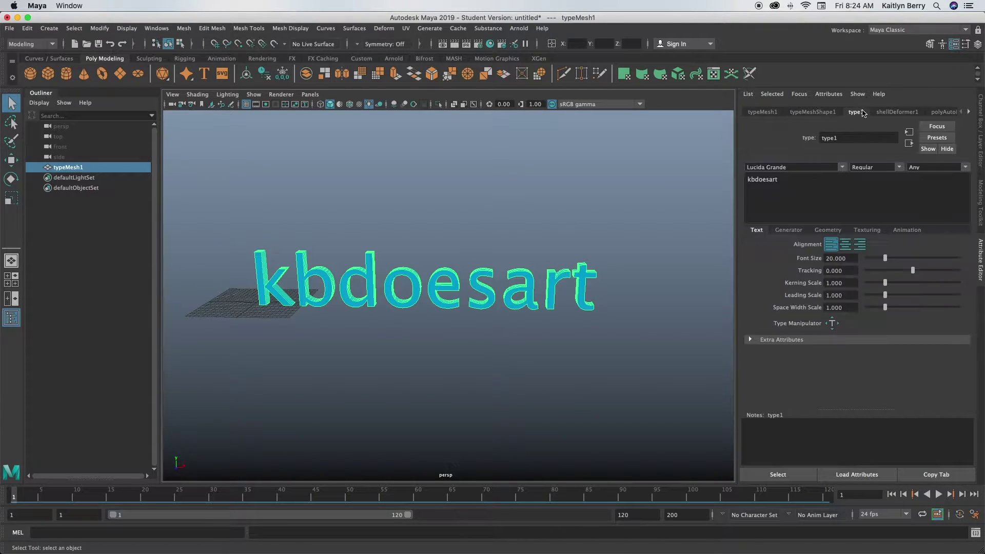
pyautogui.click(970, 113)
pyautogui.click(970, 113)
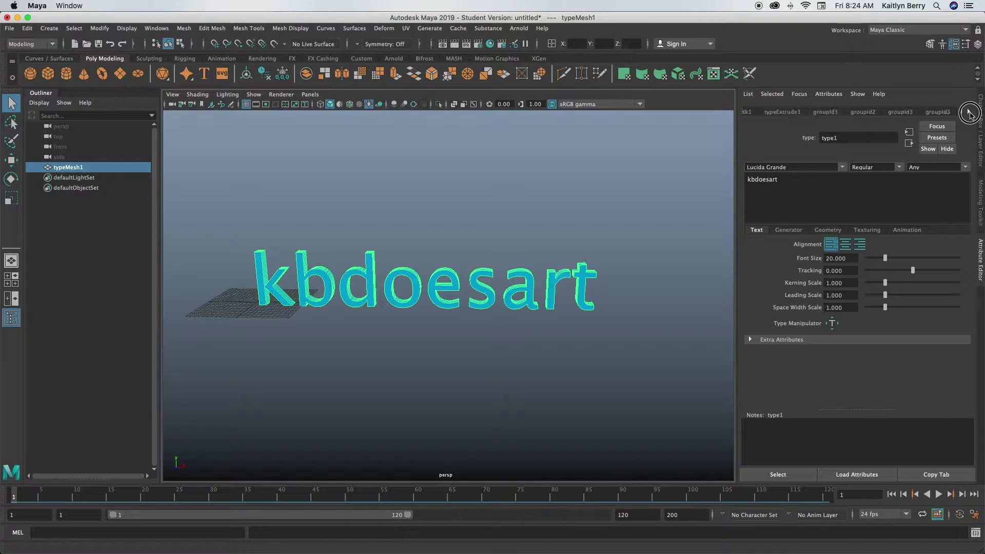
pyautogui.click(970, 113)
pyautogui.click(970, 113)
pyautogui.click(926, 112)
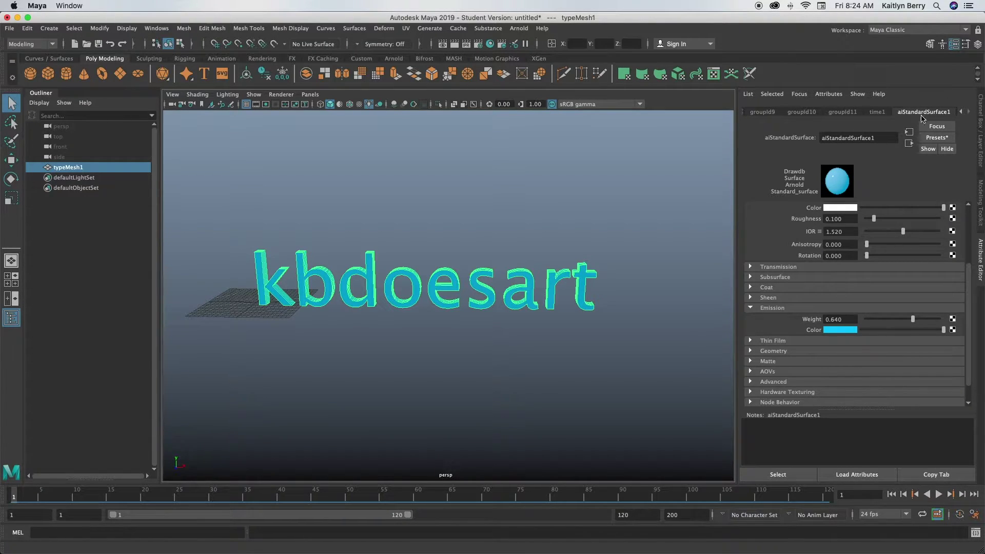
pyautogui.scroll(4, 889, 266)
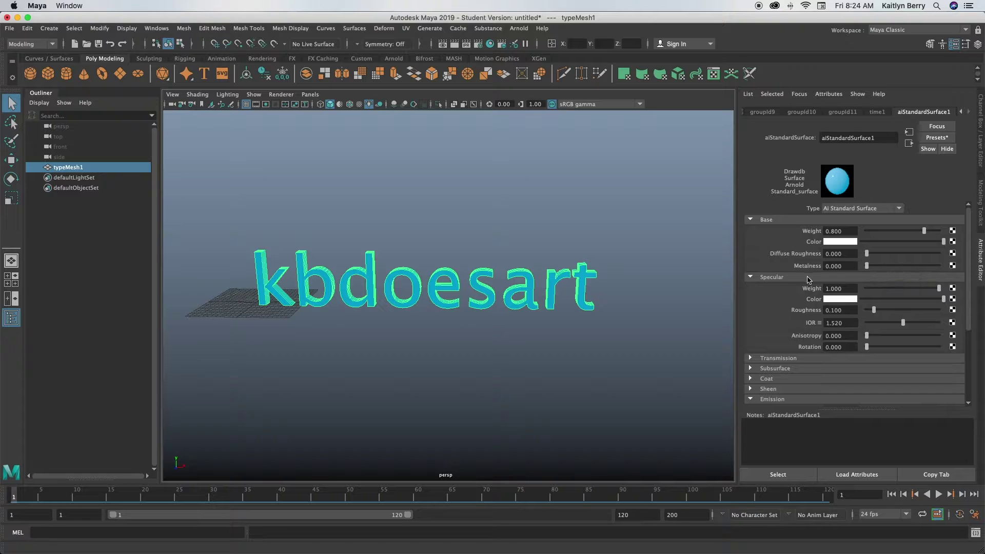
# Step: Make the specular colour black and set specular weight and base weight to 0
pyautogui.click(866, 299)
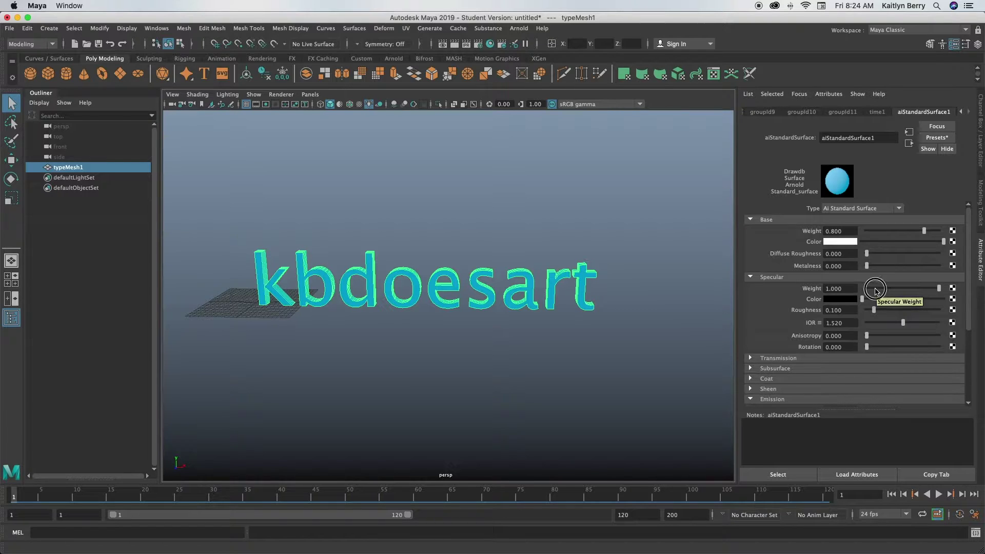
pyautogui.moveTo(874, 290); pyautogui.dragTo(855, 298)
pyautogui.click(866, 234)
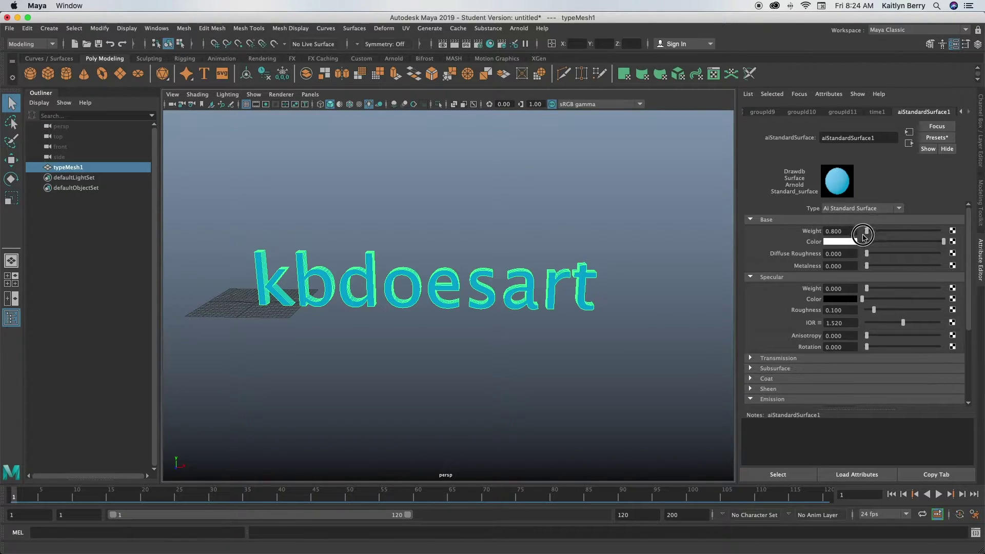
pyautogui.moveTo(867, 233); pyautogui.dragTo(870, 235)
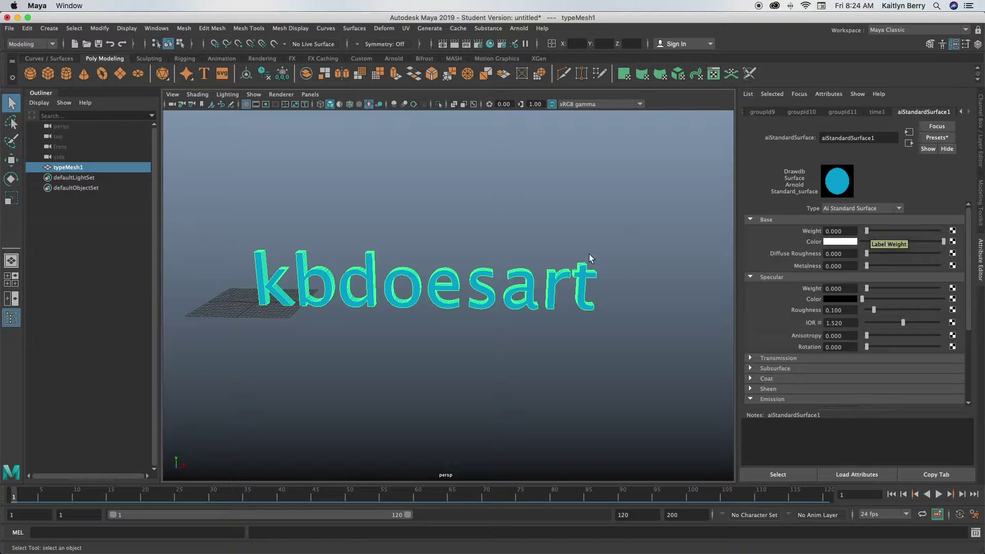
# Step: Create a polygon plane, scale it into a large floor and slide it under the text
pyautogui.click(119, 75)
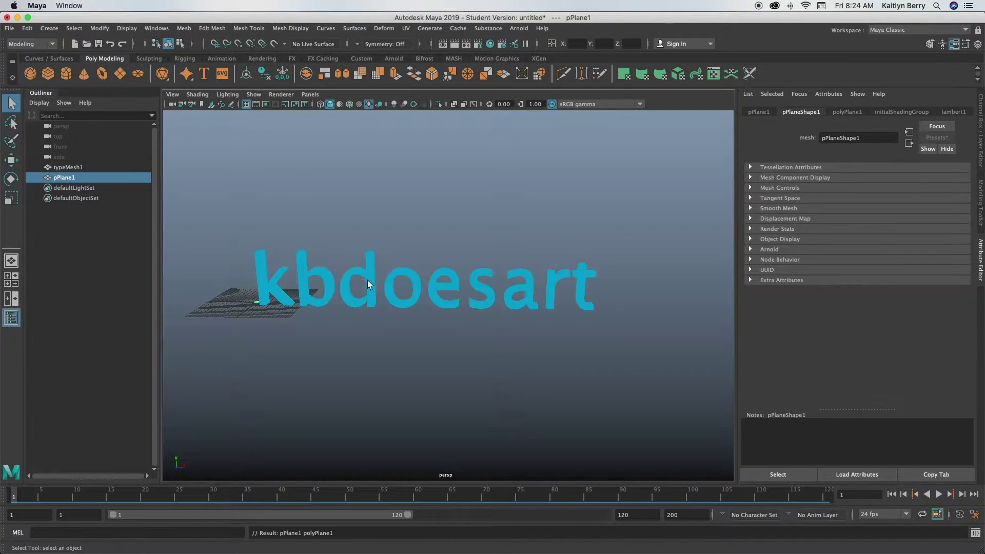
pyautogui.press('r')
pyautogui.moveTo(256, 301); pyautogui.dragTo(667, 328)
pyautogui.press('w')
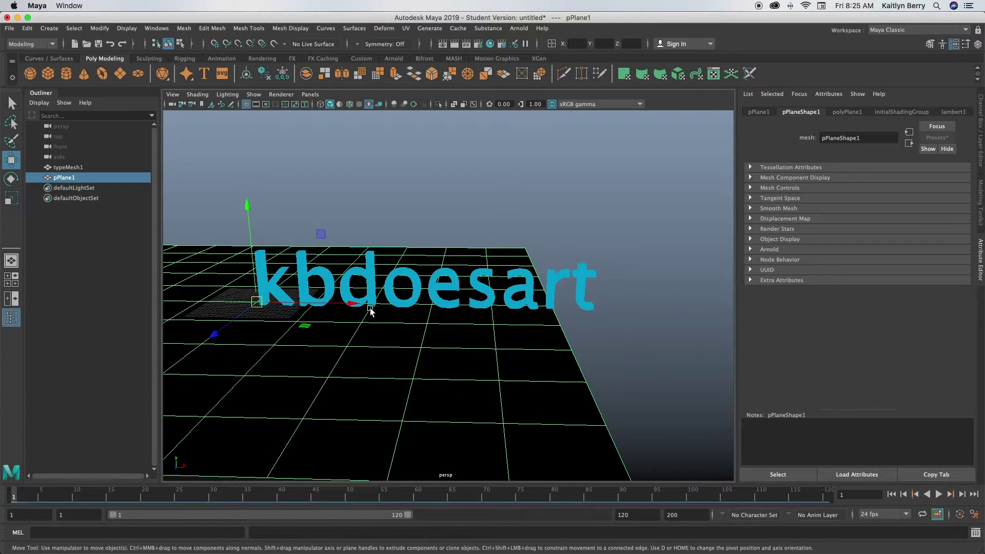
pyautogui.moveTo(353, 303); pyautogui.dragTo(533, 334)
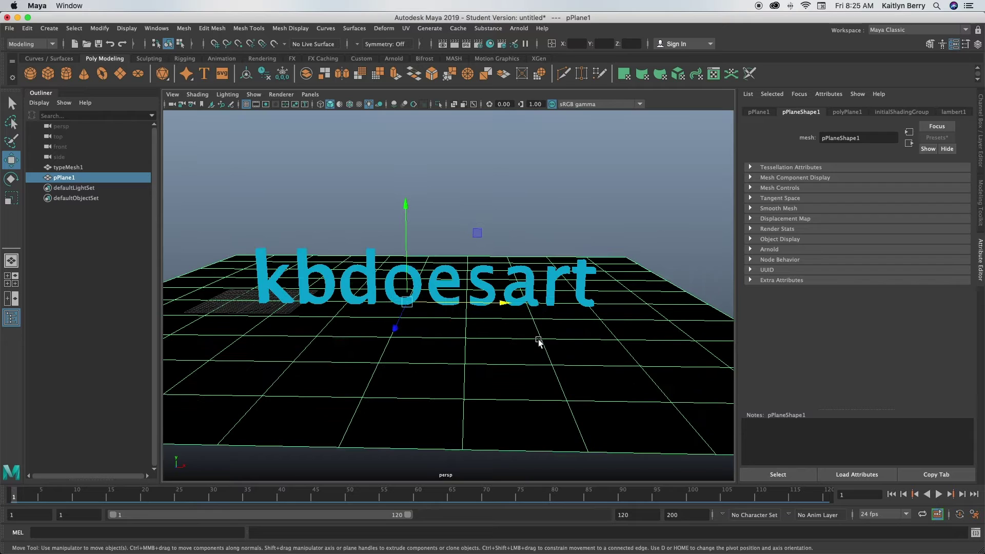
# Step: Give the plane a new aiStandardSurface material with diffuse roughness about 0.496
pyautogui.moveTo(537, 334); pyautogui.dragTo(549, 532, button='right')
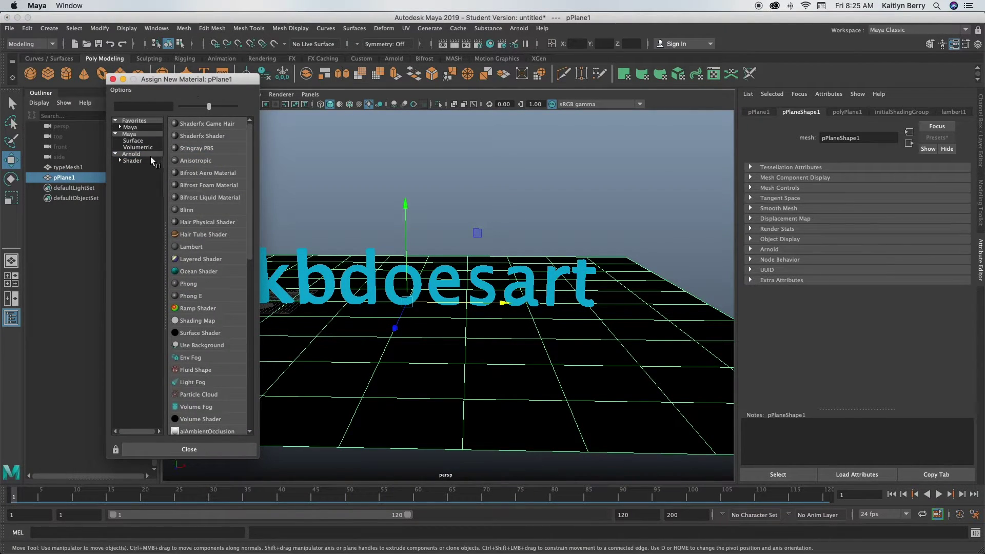
pyautogui.click(147, 160)
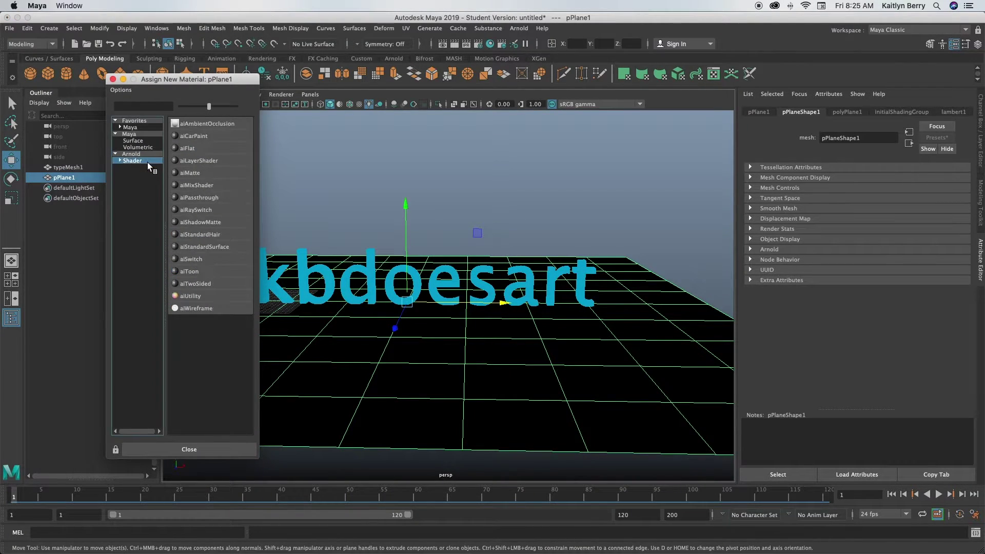
pyautogui.click(197, 247)
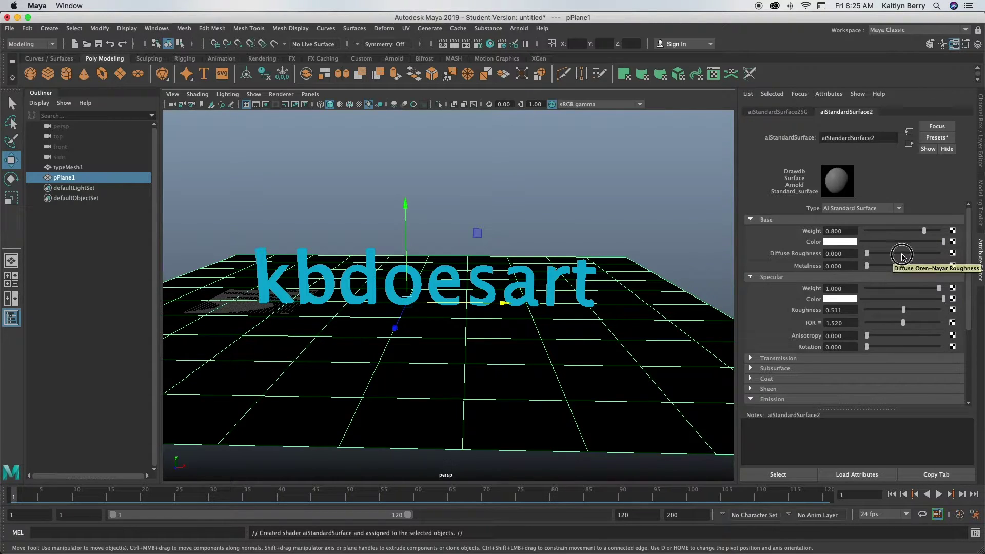
pyautogui.click(902, 253)
# Step: Duplicate the floor as pPlane2, rotate it 90° on X and move it behind the text
pyautogui.click(580, 359)
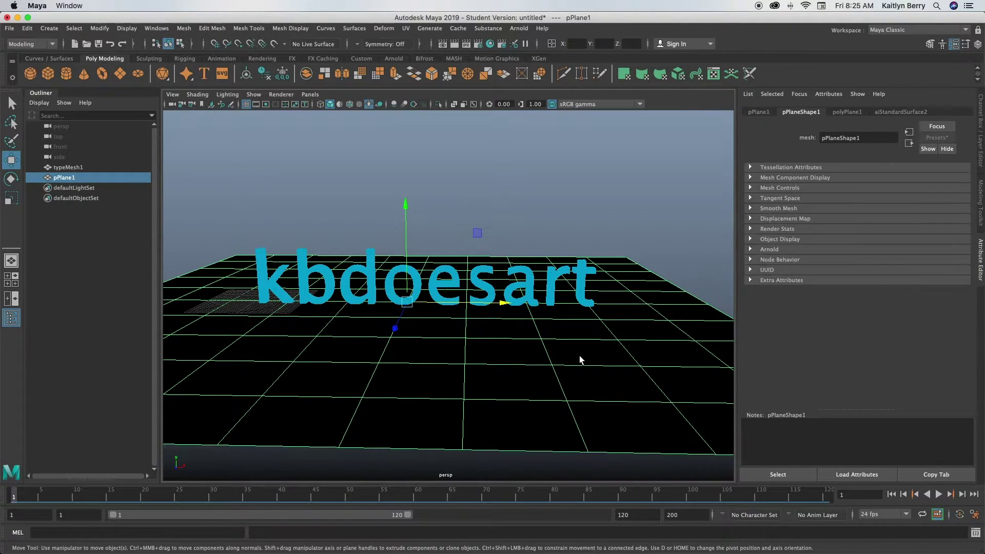
pyautogui.hotkey('ctrl', 'd')
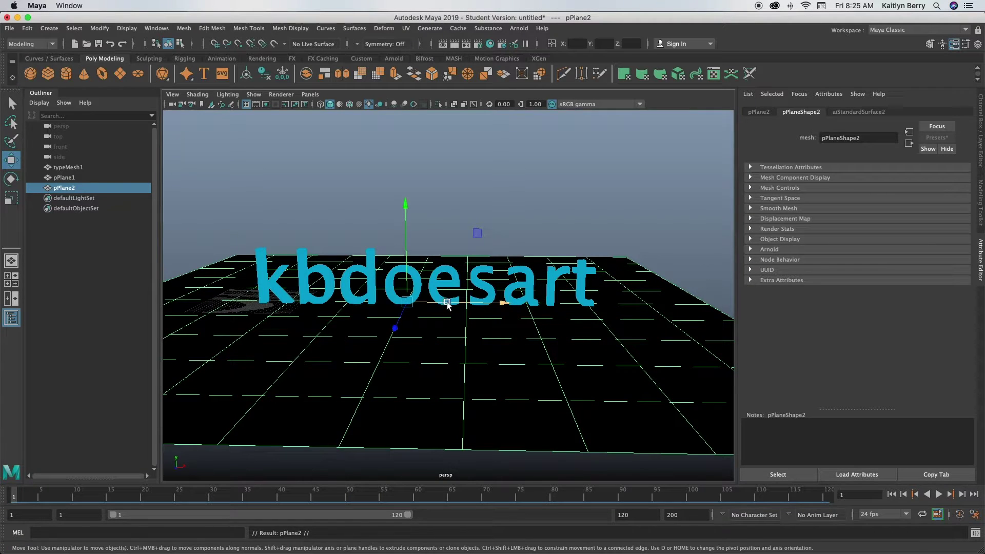
pyautogui.press('e')
pyautogui.moveTo(397, 310); pyautogui.dragTo(433, 367)
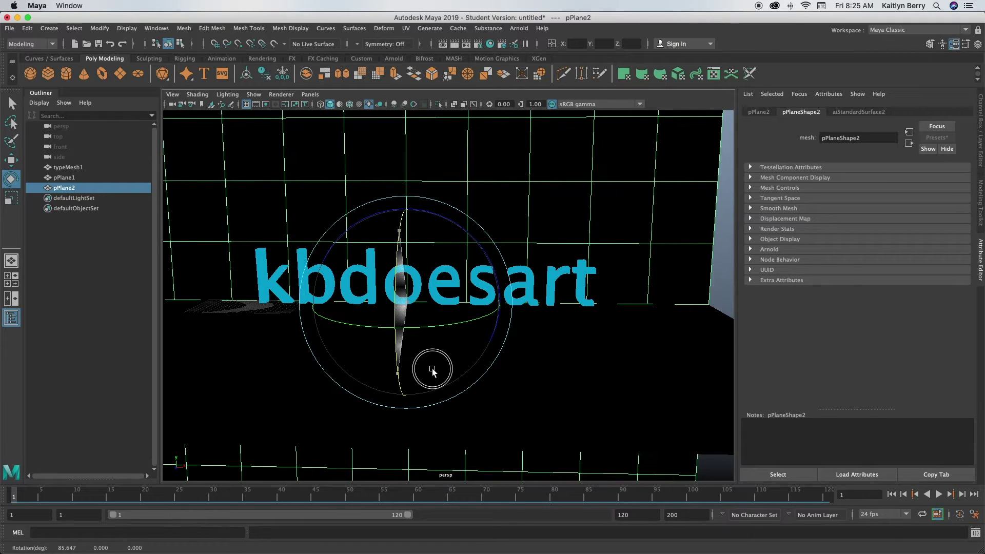
pyautogui.keyDown('alt'); pyautogui.moveTo(583, 342); pyautogui.dragTo(400, 307); pyautogui.keyUp('alt')
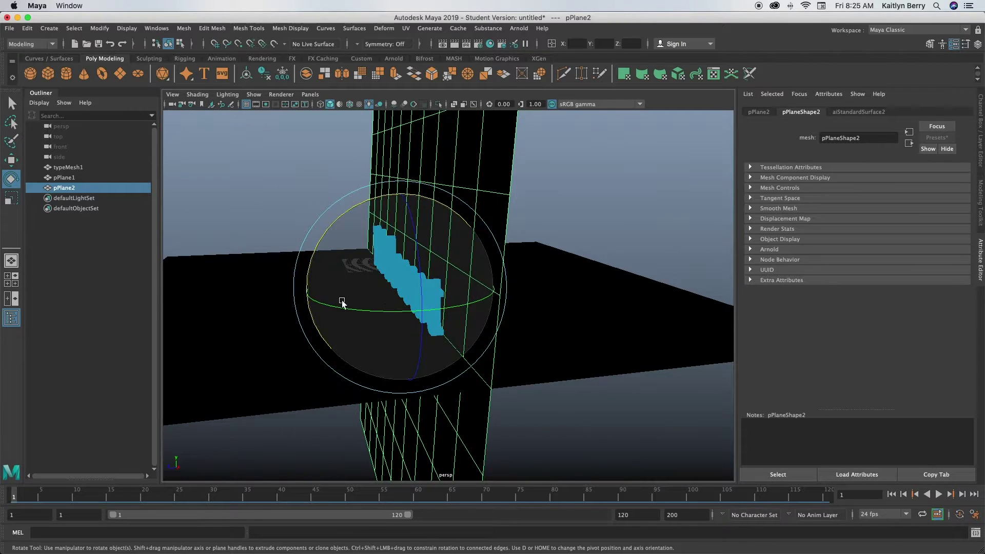
pyautogui.keyDown('alt'); pyautogui.moveTo(315, 259); pyautogui.dragTo(547, 330); pyautogui.keyUp('alt')
pyautogui.press('w')
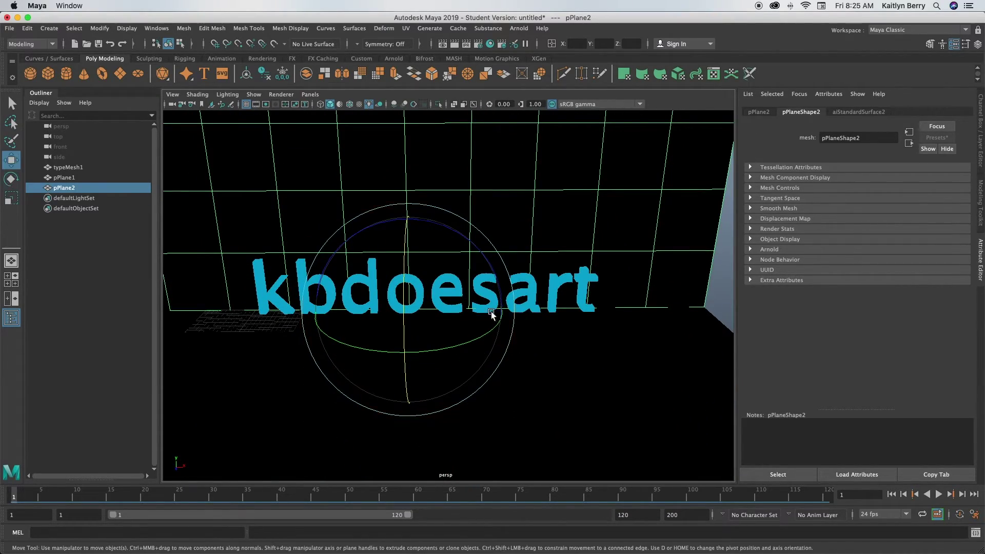
pyautogui.moveTo(409, 347); pyautogui.dragTo(457, 347)
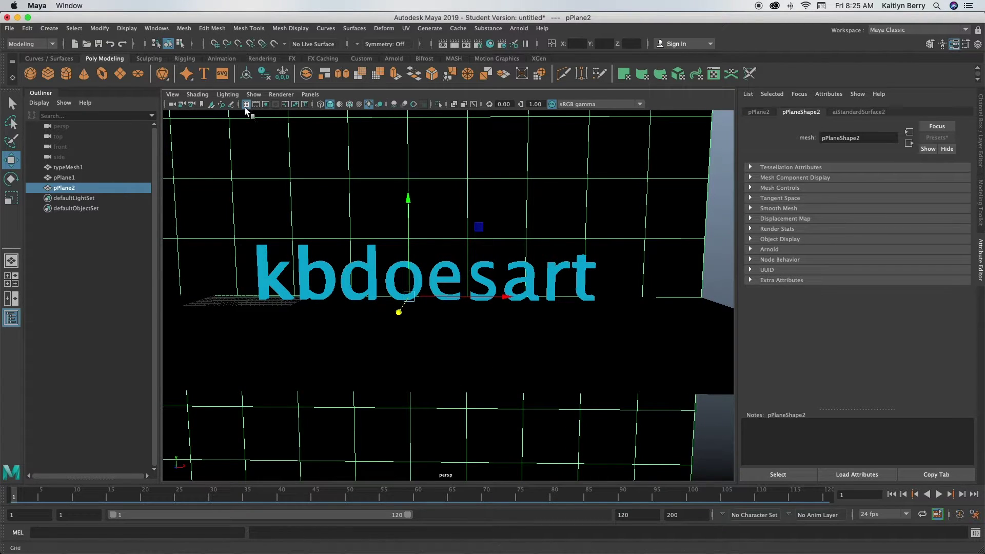
# Step: Render the scene with Arnold and place the RenderView window at the top-left
pyautogui.click(515, 29)
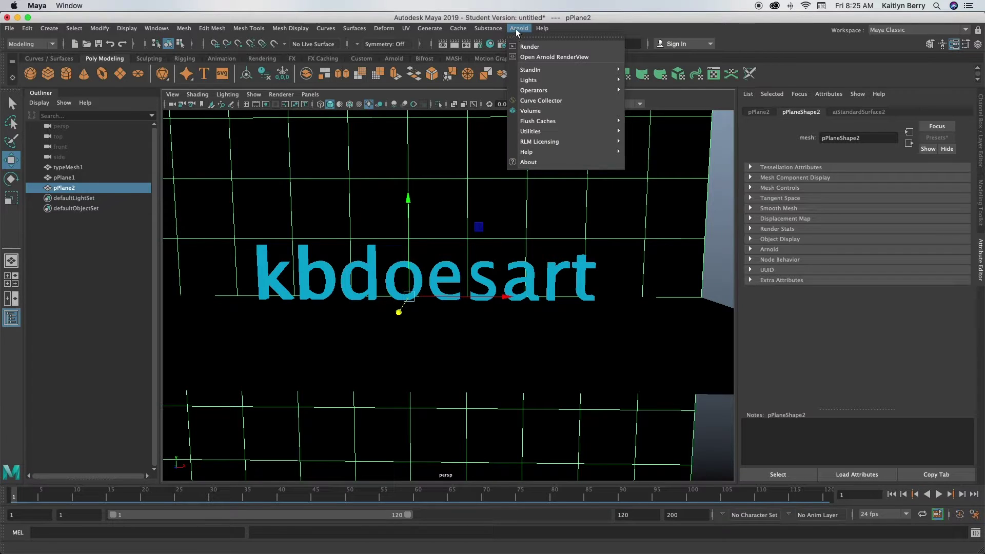
pyautogui.click(523, 48)
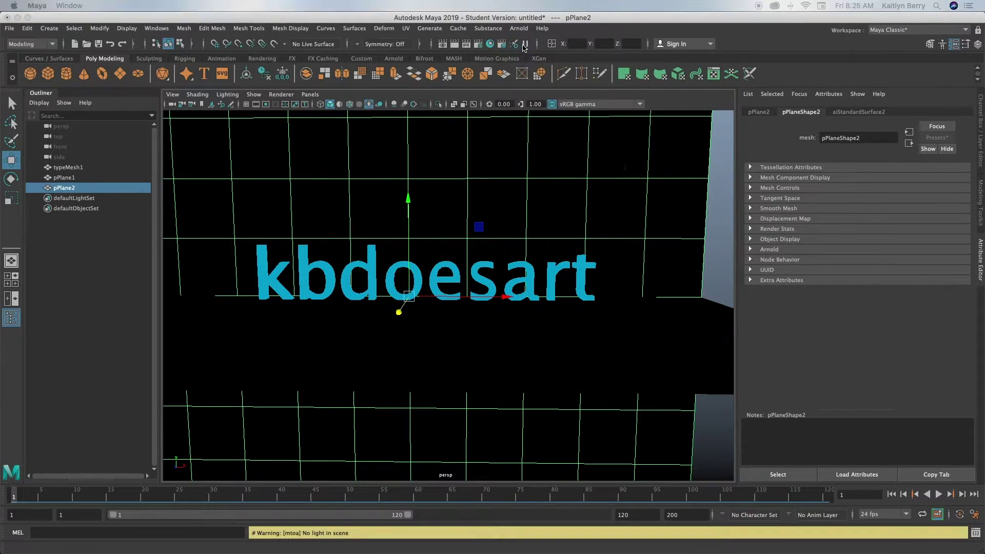
pyautogui.moveTo(440, 180); pyautogui.dragTo(804, 219)
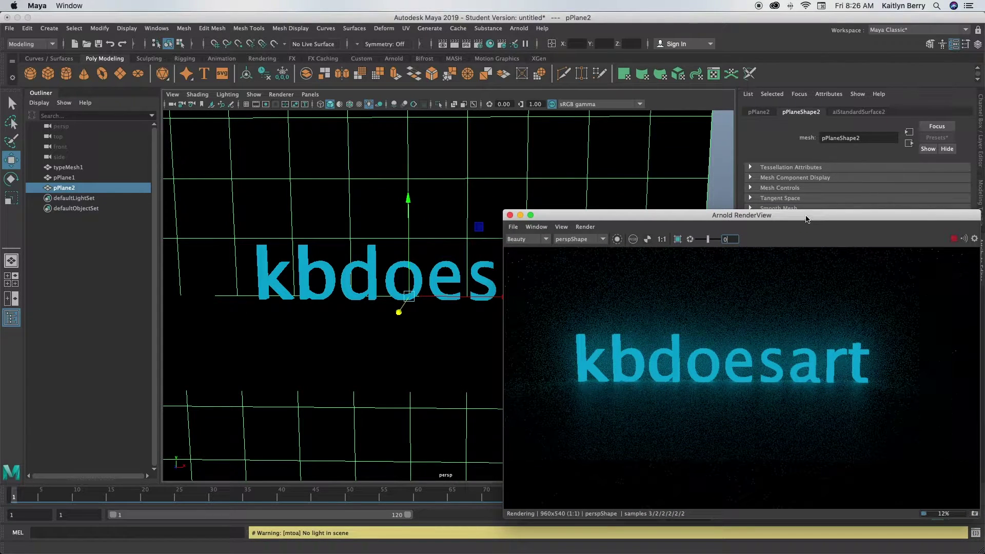
pyautogui.moveTo(738, 369); pyautogui.dragTo(750, 365, button='middle')
pyautogui.moveTo(277, 294)
pyautogui.keyDown('alt'); pyautogui.mouseDown()
pyautogui.moveTo(298, 303)
pyautogui.moveTo(279, 293)
pyautogui.mouseUp(); pyautogui.keyUp('alt')
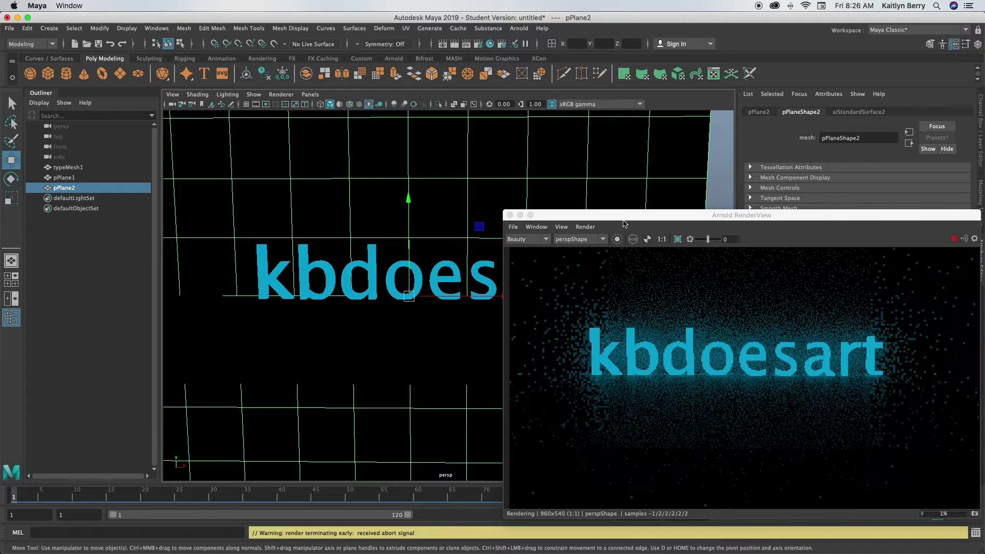
pyautogui.moveTo(624, 217); pyautogui.dragTo(126, 100)
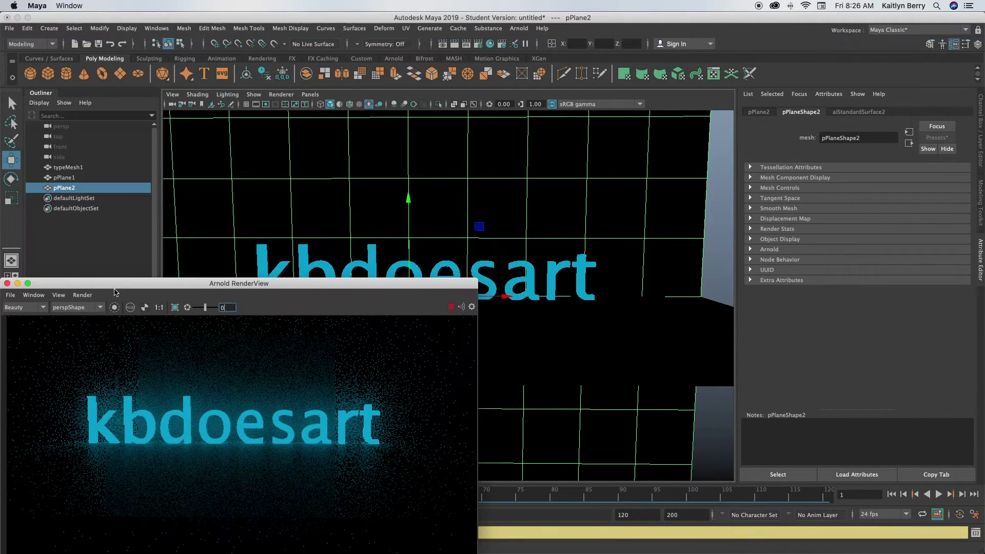
# Step: Lower the saturation and value of the text's emission colour in aiStandardSurface1
pyautogui.click(532, 270)
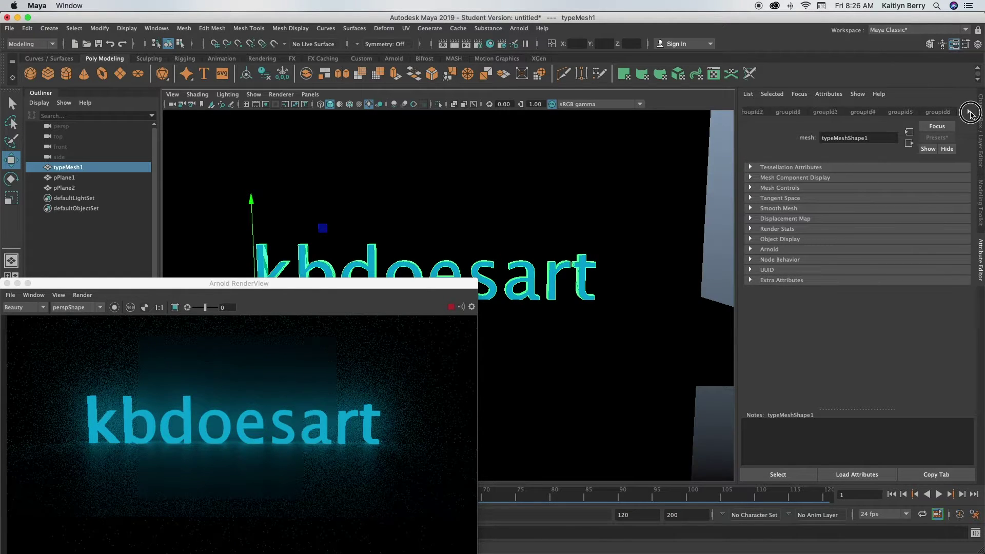
pyautogui.click(924, 112)
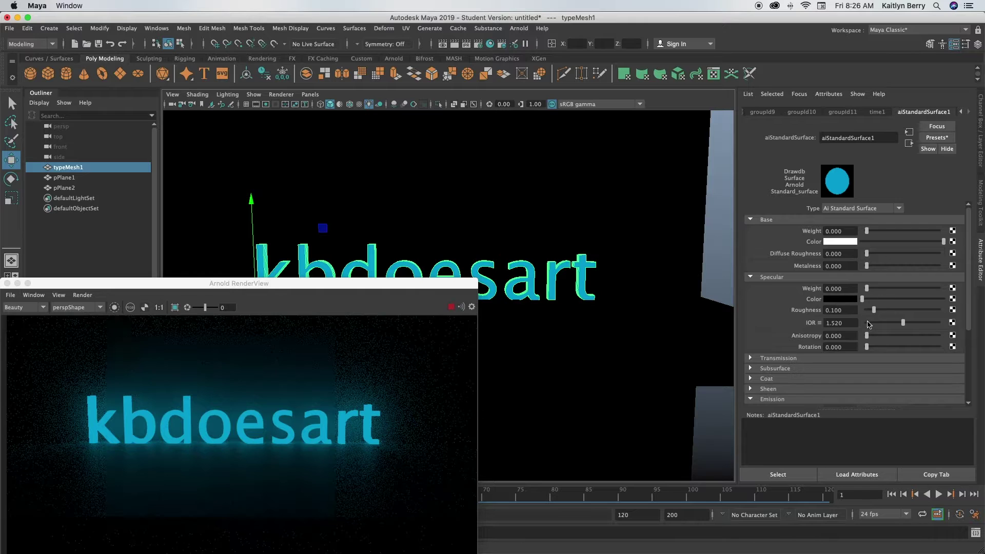
pyautogui.scroll(-3, 845, 340)
pyautogui.click(836, 360)
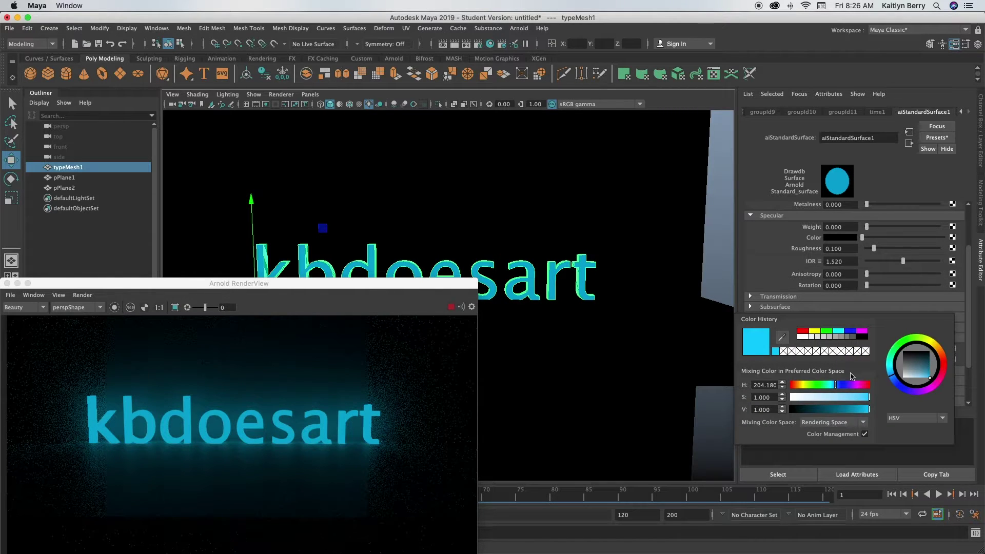
pyautogui.moveTo(839, 398); pyautogui.dragTo(854, 400)
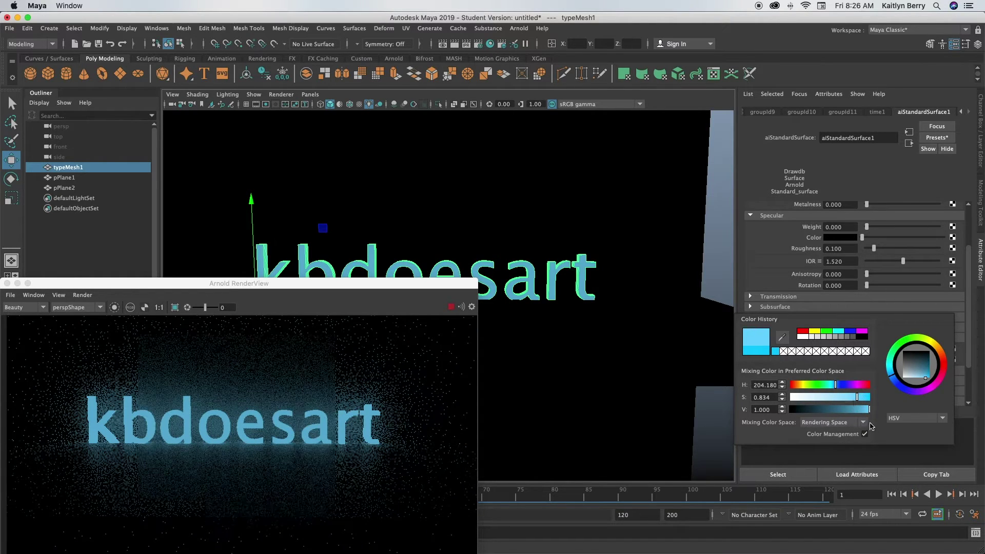
pyautogui.moveTo(916, 378); pyautogui.dragTo(920, 377)
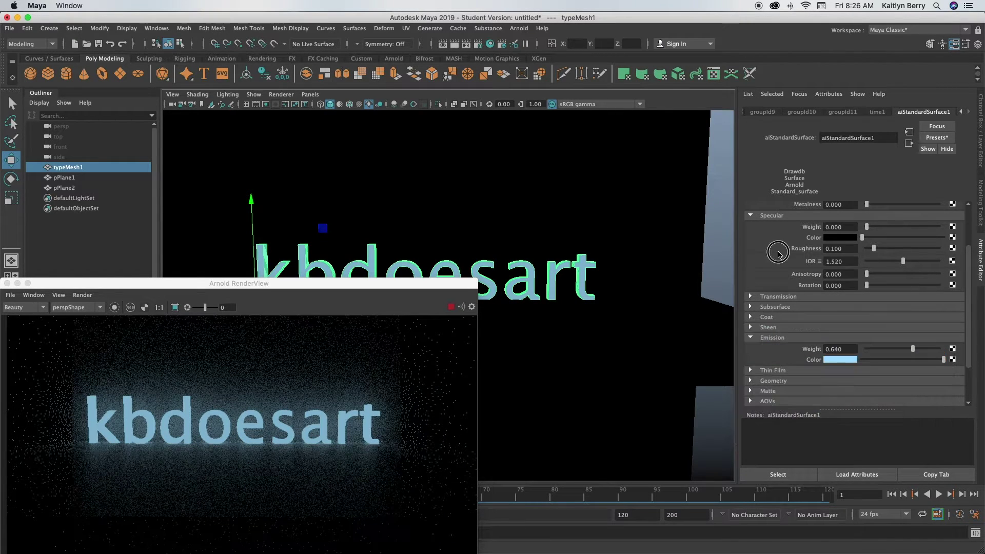
# Step: Try raising the text material's diffuse roughness, then reset it to 0
pyautogui.scroll(3, 890, 278)
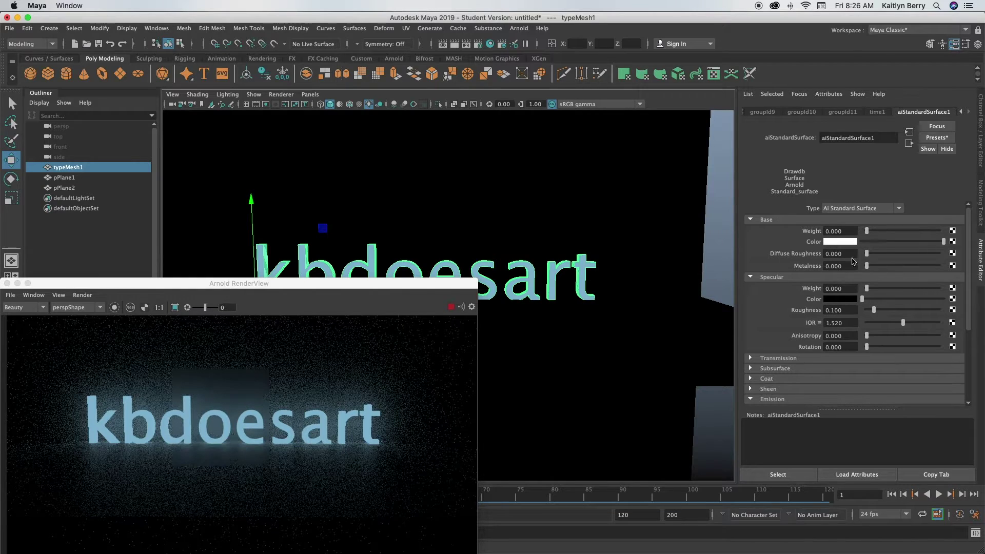
pyautogui.moveTo(888, 258); pyautogui.dragTo(892, 255)
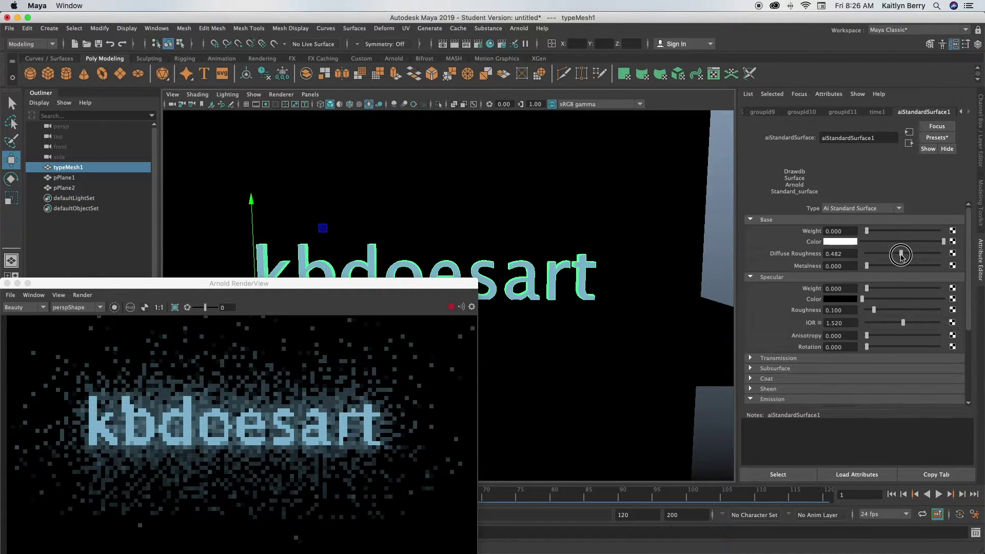
pyautogui.moveTo(901, 255); pyautogui.dragTo(848, 254)
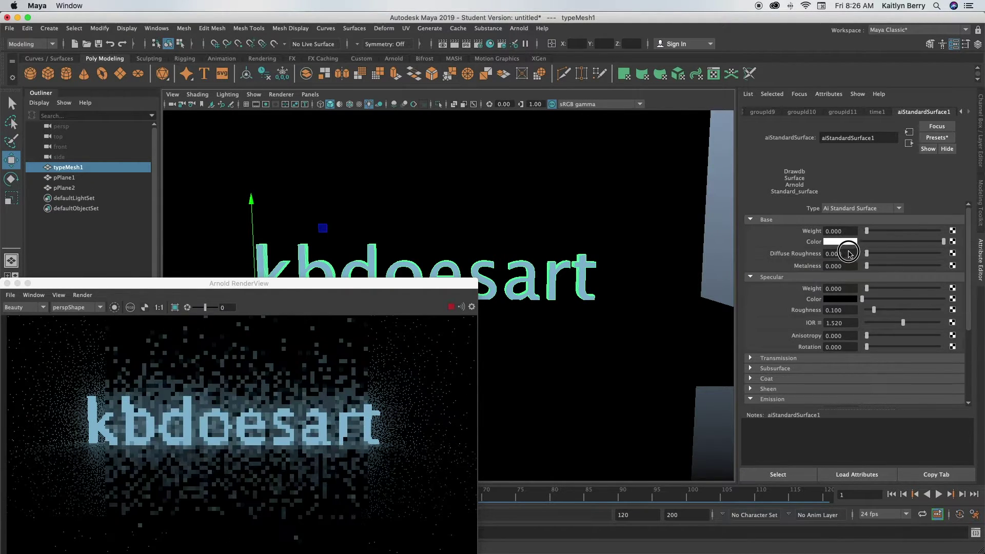
# Step: Select the backdrop wall and floor and browse aiStandardSurface2's Transmission, Sheen and Subsurface sections
pyautogui.click(672, 213)
pyautogui.keyDown('shift'); pyautogui.click(670, 321); pyautogui.keyUp('shift')
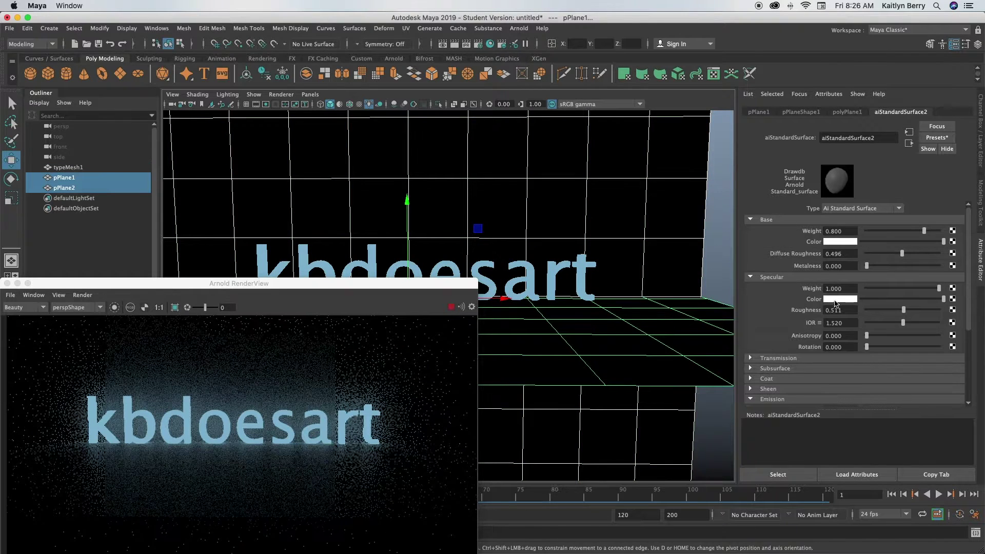
pyautogui.moveTo(902, 254); pyautogui.dragTo(905, 255)
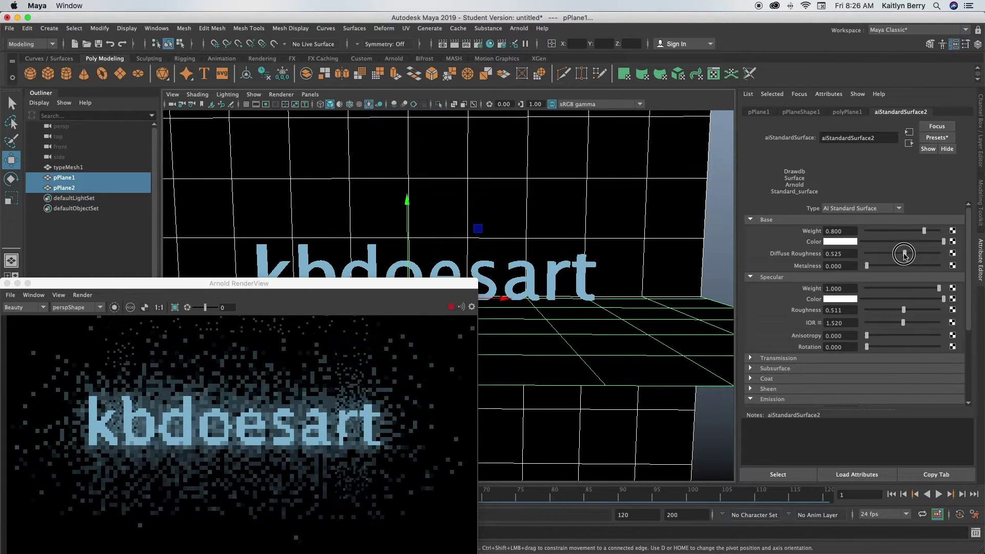
pyautogui.scroll(-3, 902, 298)
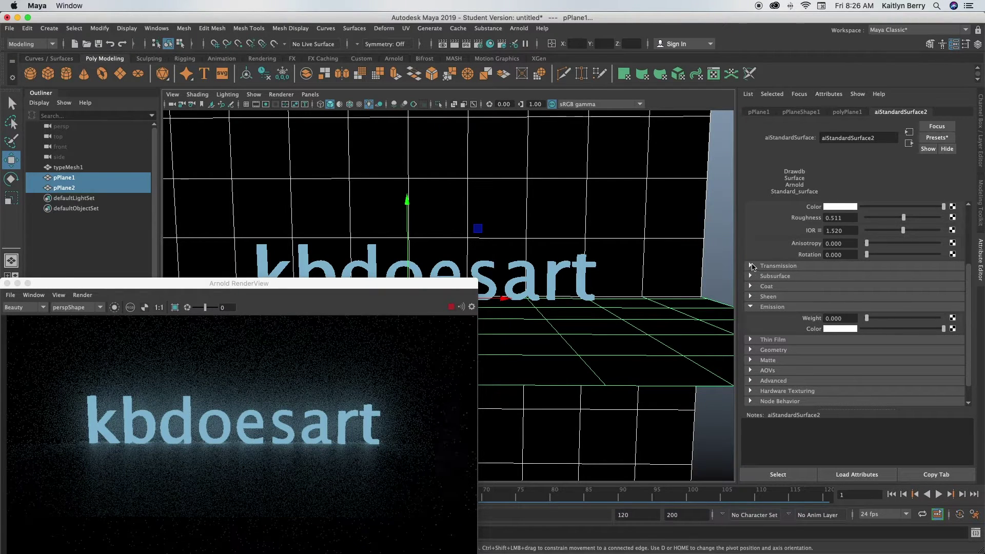
pyautogui.click(750, 265)
pyautogui.click(751, 265)
pyautogui.click(750, 298)
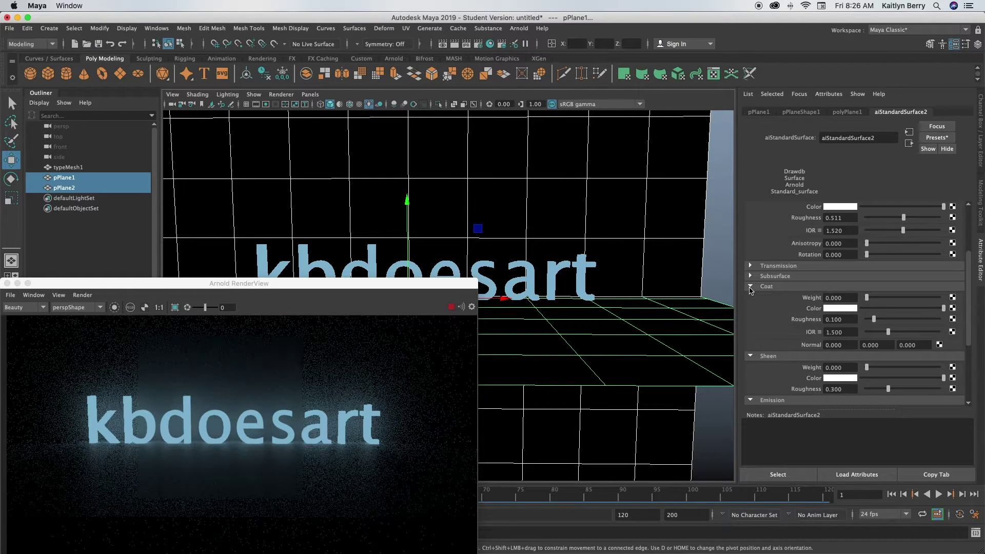
pyautogui.click(750, 276)
pyautogui.click(750, 276)
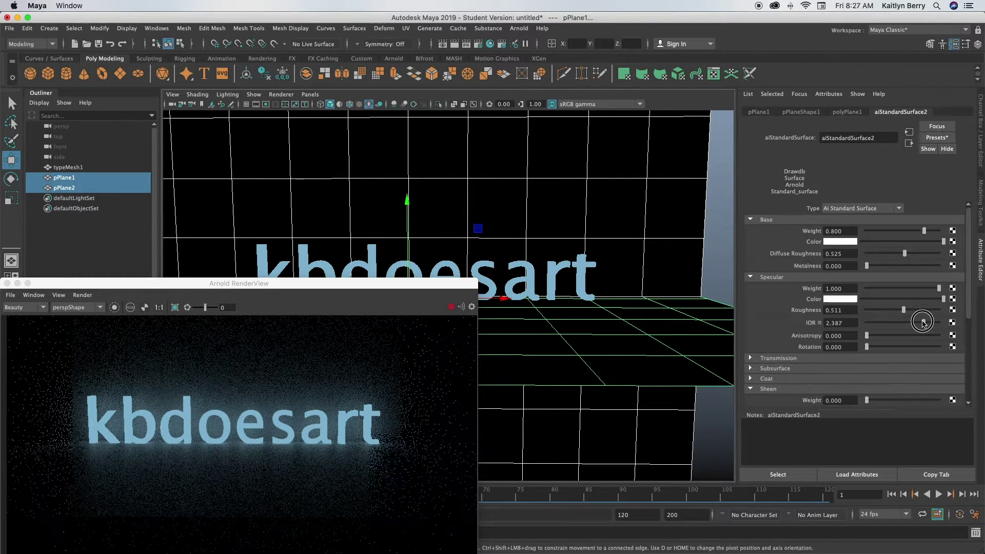
# Step: Set the plane material's specular IOR to 0.788 and diffuse roughness to 0.158
pyautogui.moveTo(916, 323); pyautogui.dragTo(867, 332)
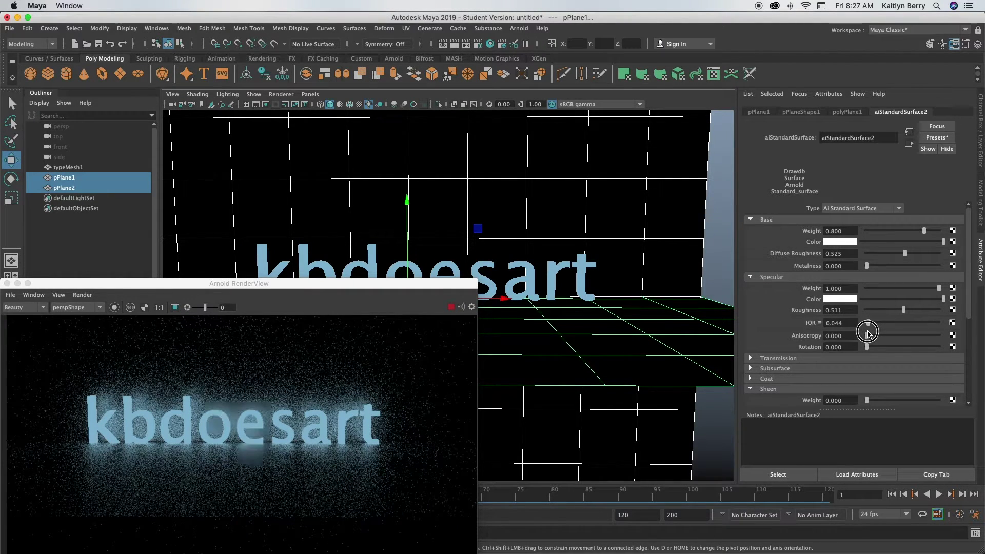
pyautogui.moveTo(868, 333); pyautogui.dragTo(914, 328)
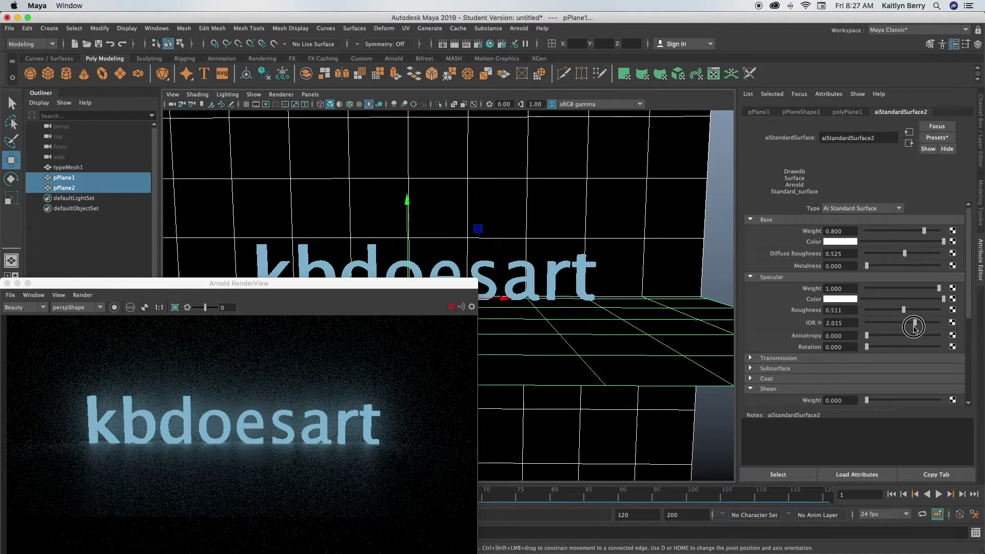
pyautogui.moveTo(914, 328); pyautogui.dragTo(886, 328)
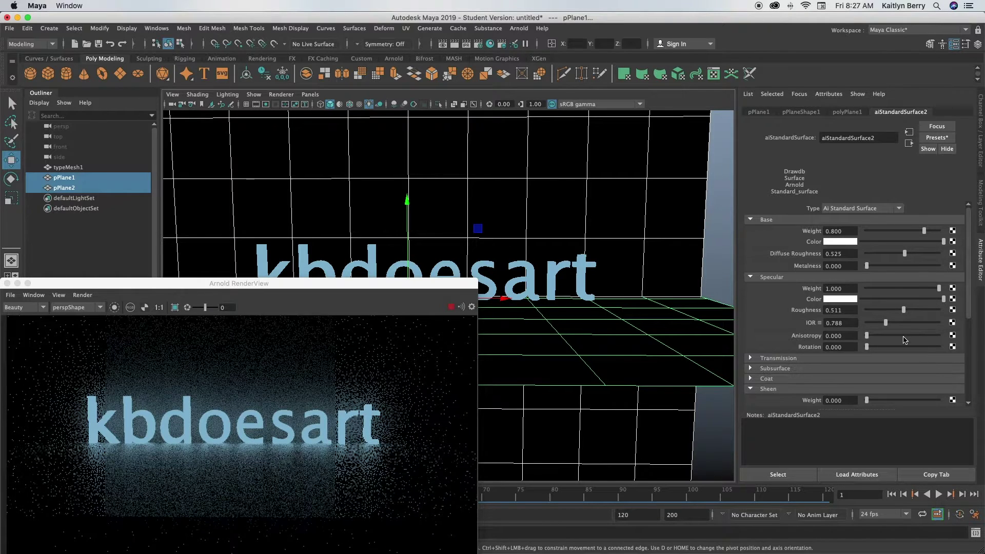
pyautogui.click(880, 253)
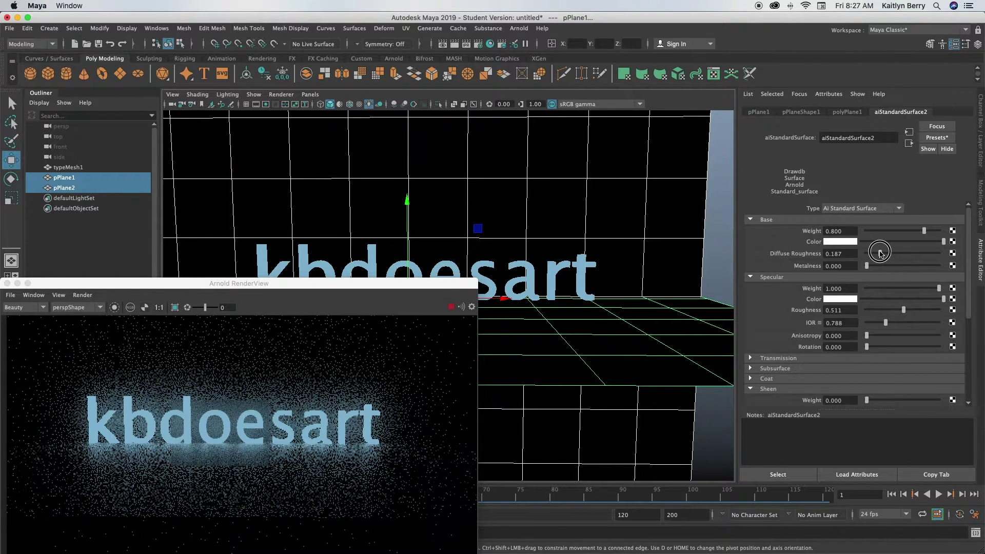
pyautogui.moveTo(880, 253)
pyautogui.mouseDown()
pyautogui.moveTo(903, 255)
pyautogui.moveTo(869, 266)
pyautogui.moveTo(877, 261)
pyautogui.mouseUp()
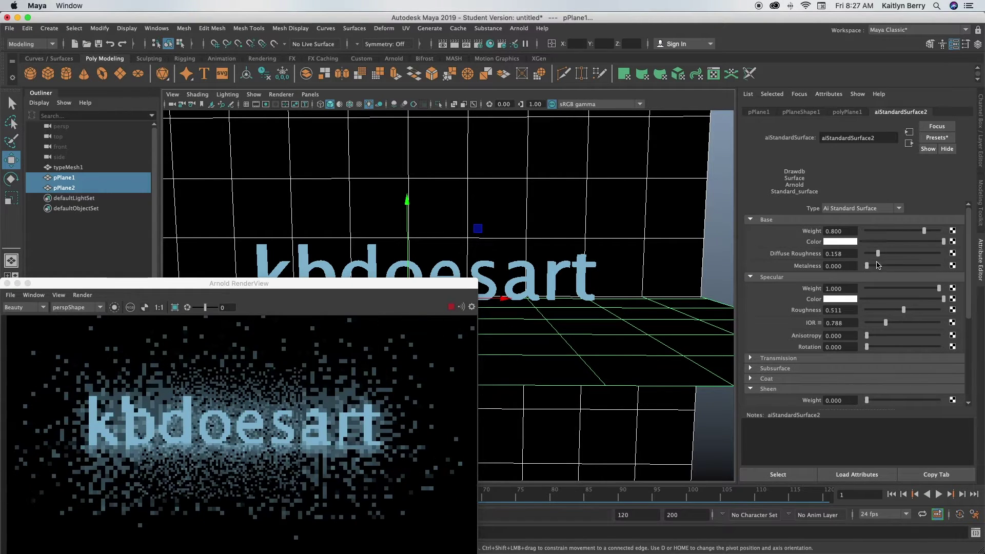
pyautogui.scroll(-5, 873, 306)
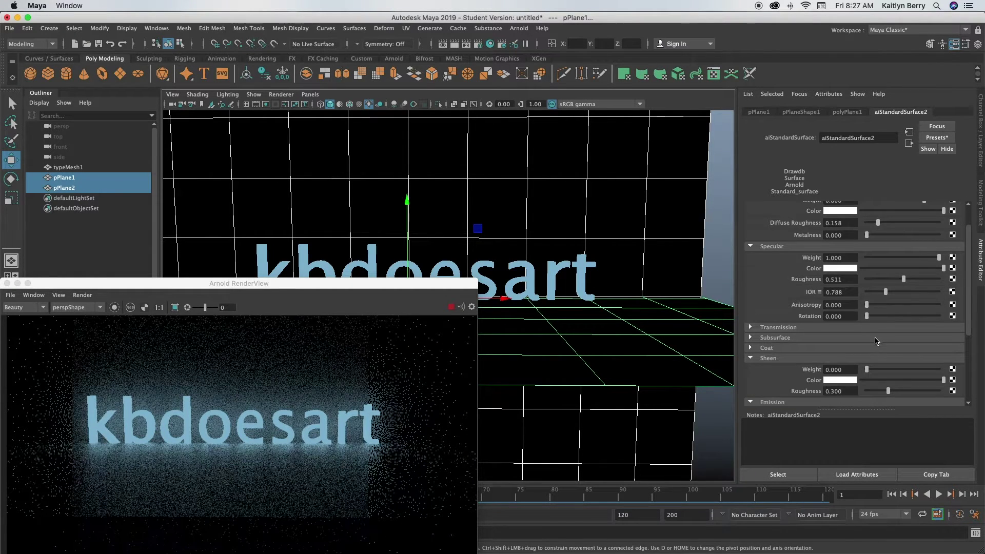
# Step: Return aiStandardSurface2's emission weight to 0.000 and make its emission colour black
pyautogui.scroll(-2, 884, 343)
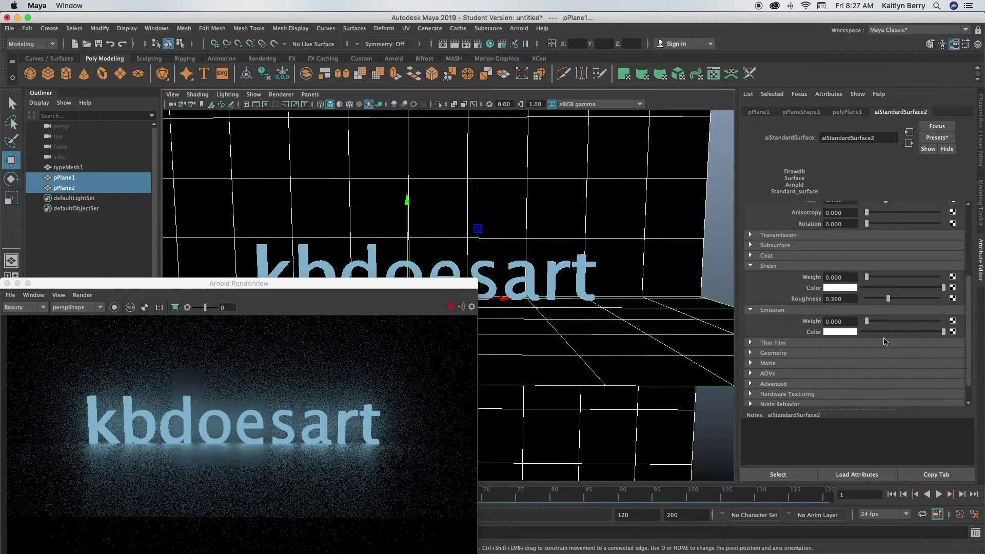
pyautogui.moveTo(877, 323); pyautogui.dragTo(882, 323)
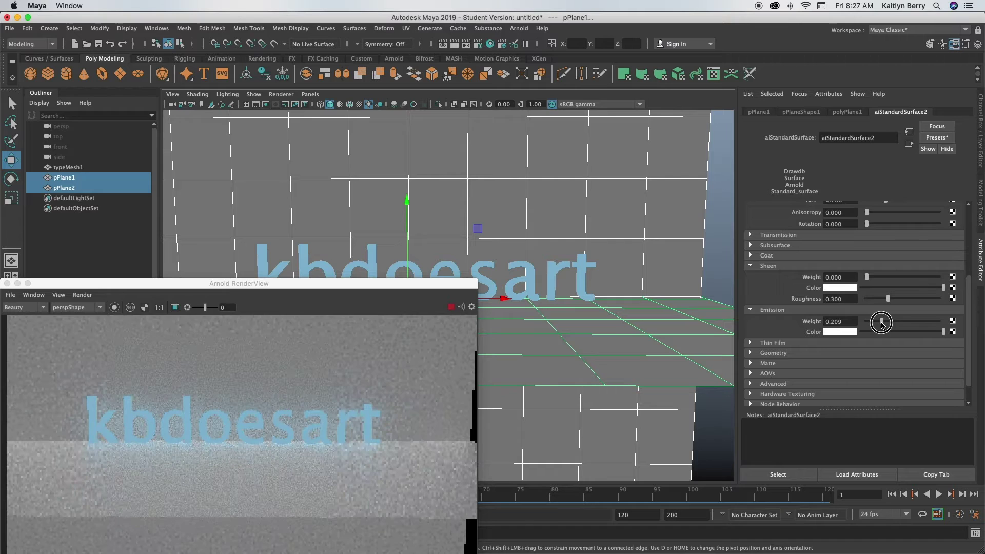
pyautogui.moveTo(882, 323); pyautogui.dragTo(863, 323)
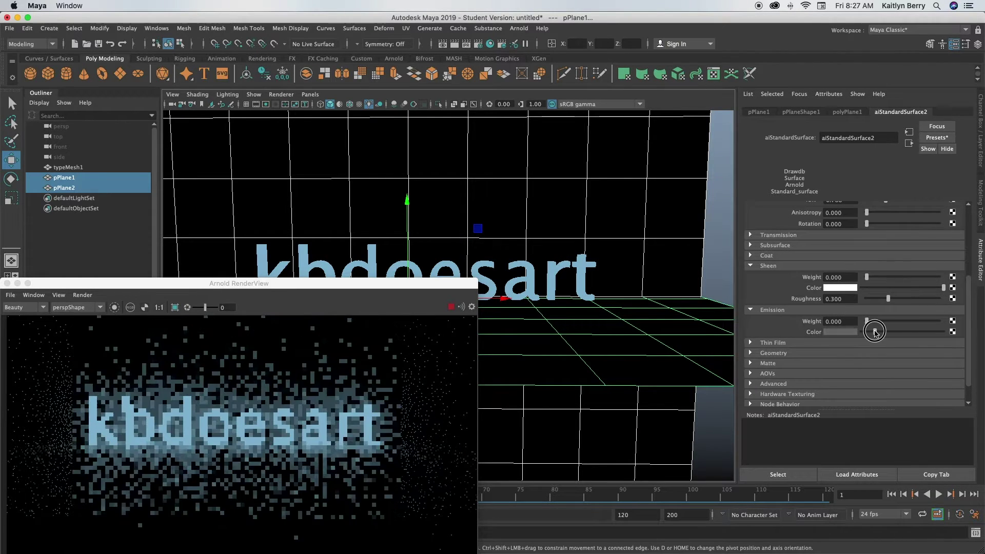
pyautogui.moveTo(852, 331); pyautogui.dragTo(851, 336)
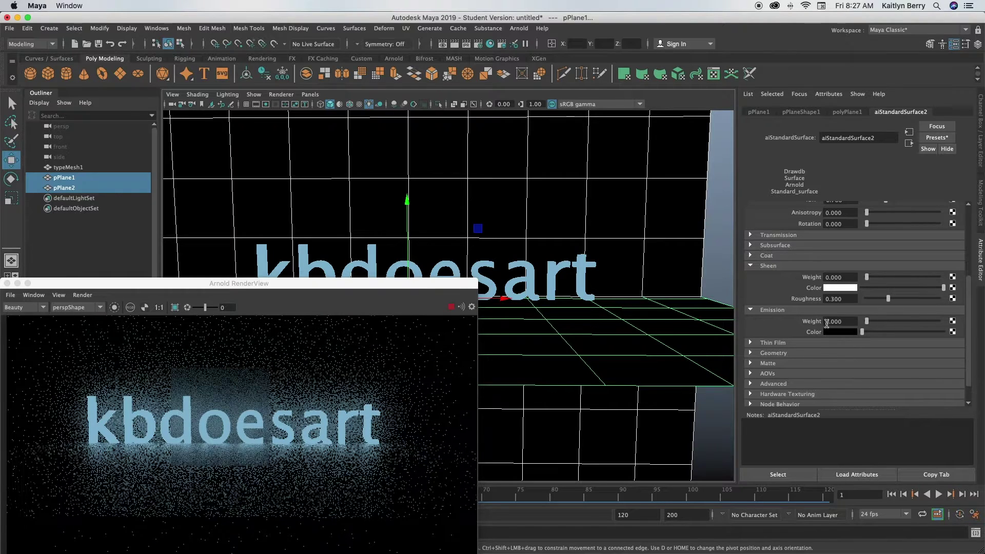
pyautogui.scroll(2, 841, 336)
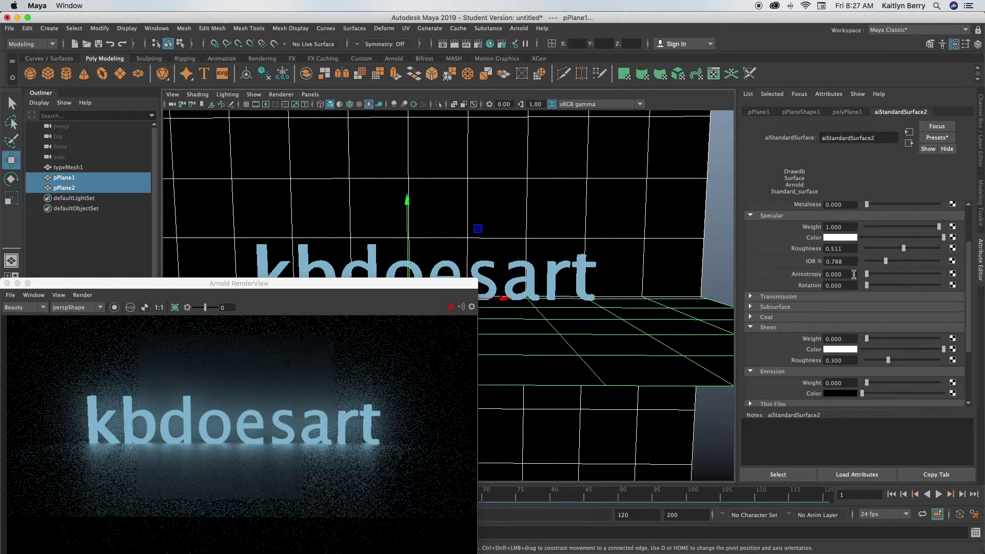
pyautogui.scroll(2, 850, 276)
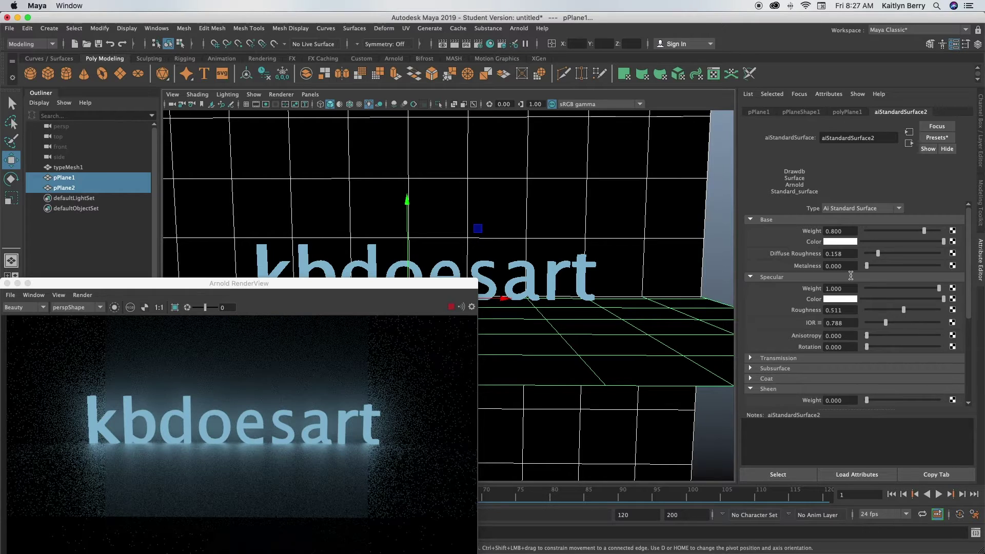
# Step: Select the kbdoesart text and set its aiStandardSurface1 emission weight to 2
pyautogui.click(580, 279)
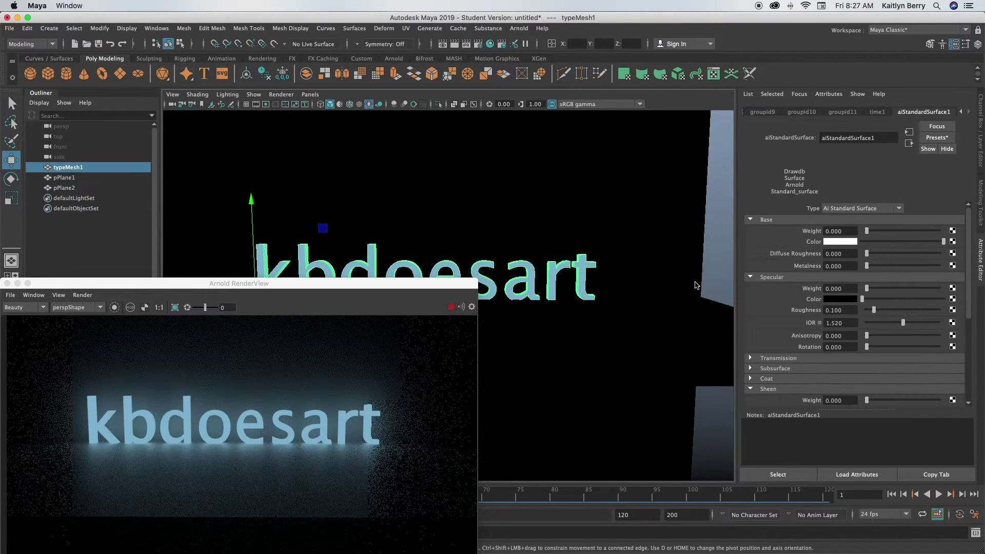
pyautogui.scroll(-2, 886, 360)
pyautogui.scroll(-1, 896, 353)
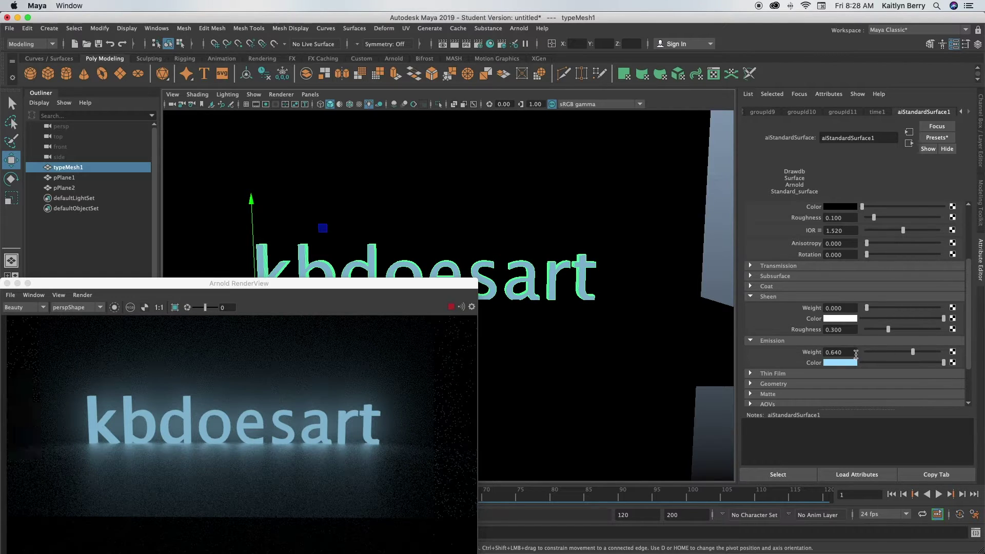
pyautogui.write('2')
pyautogui.press('Return')
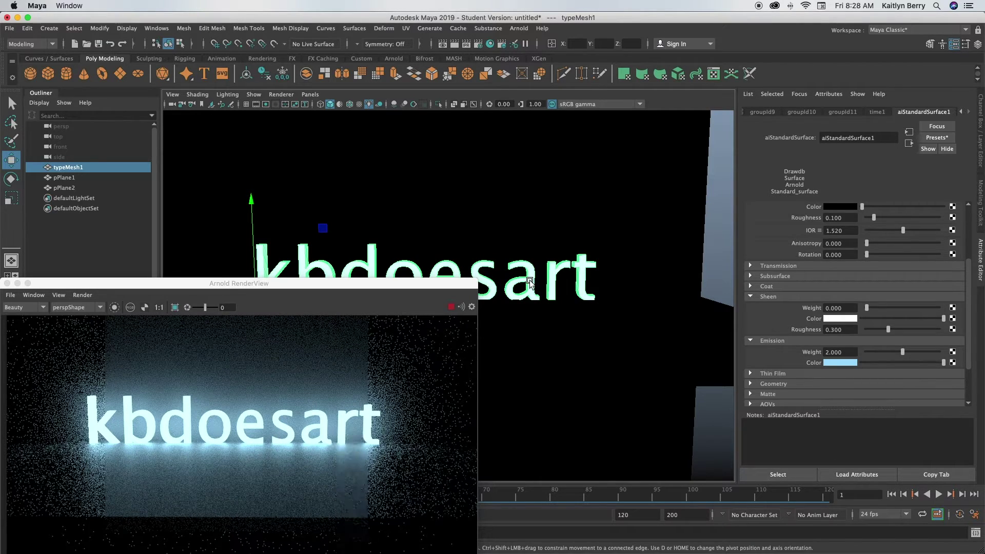
# Step: Adjust the view slightly, then select the floor plane pPlane1
pyautogui.click(252, 200)
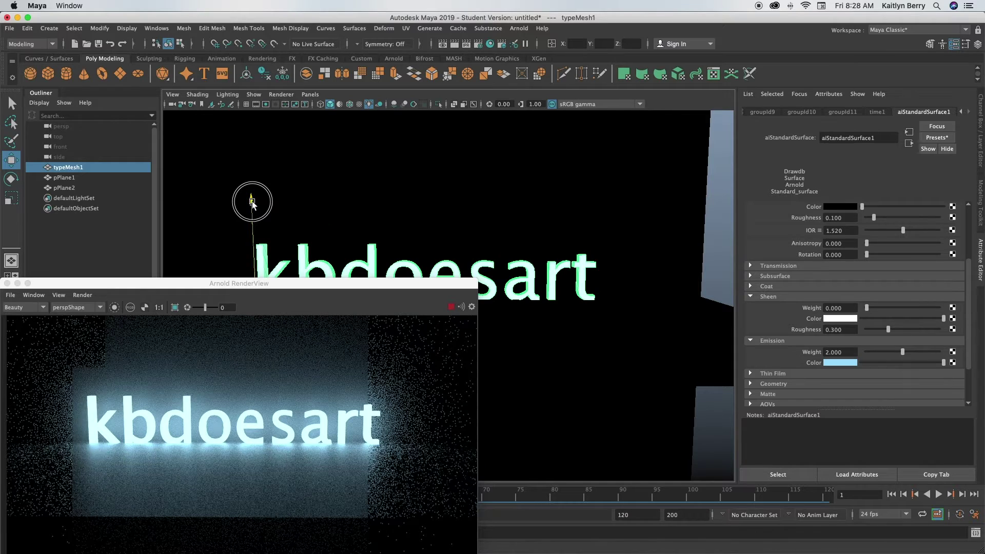
pyautogui.moveTo(253, 200); pyautogui.dragTo(253, 201)
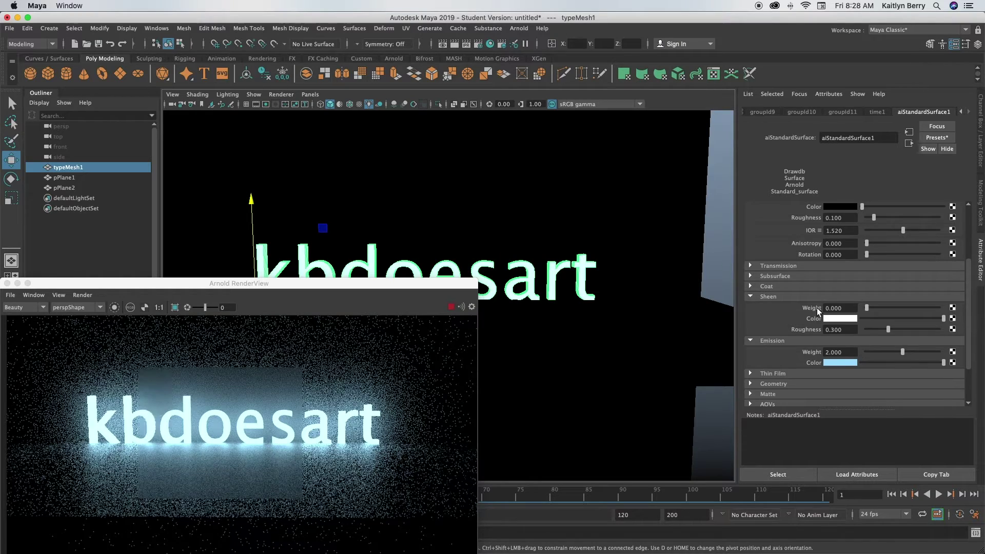
pyautogui.click(641, 328)
# Step: Add pPlane2 to the selection and raise aiStandardSurface2's Specular IOR to 1.971
pyautogui.keyDown('shift'); pyautogui.click(618, 206); pyautogui.keyUp('shift')
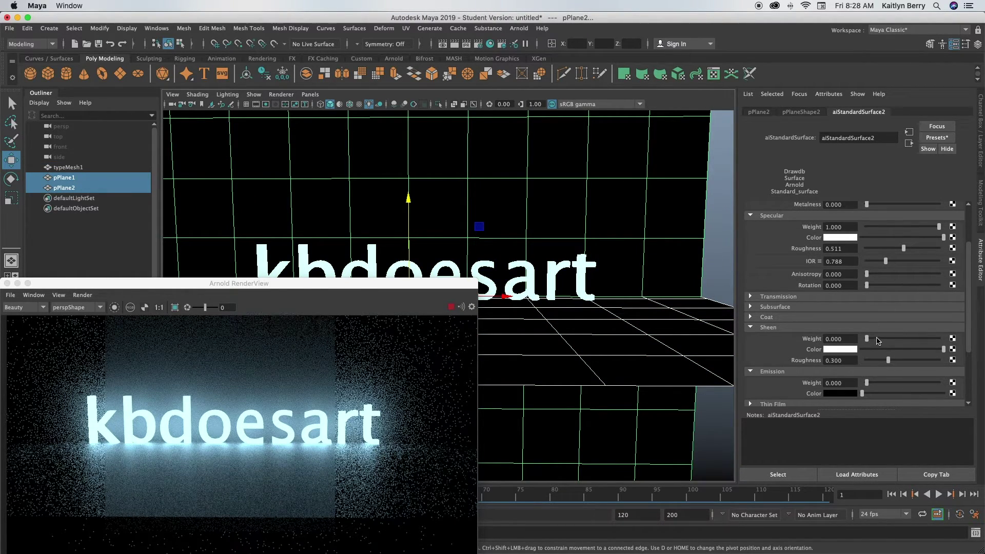
pyautogui.scroll(3, 860, 337)
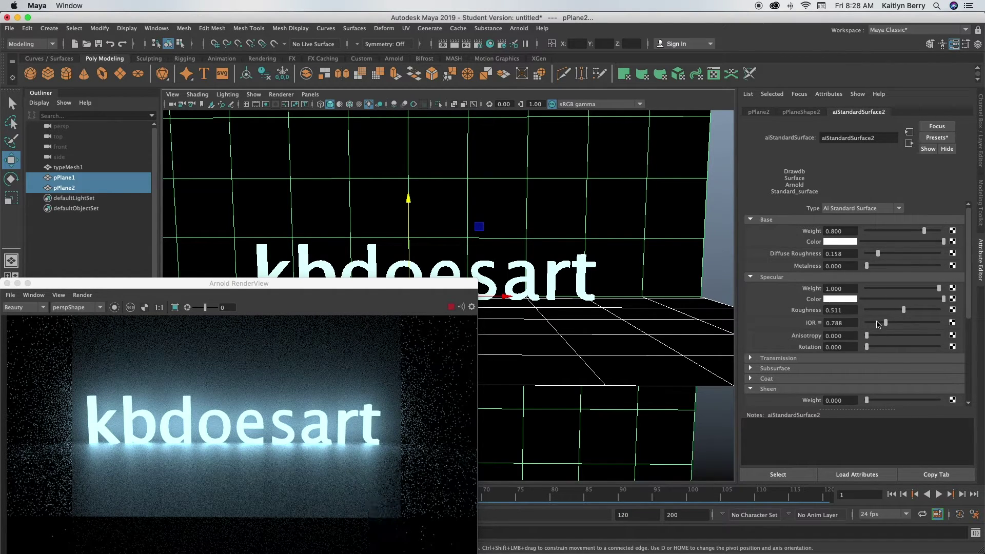
pyautogui.moveTo(885, 322); pyautogui.dragTo(896, 323)
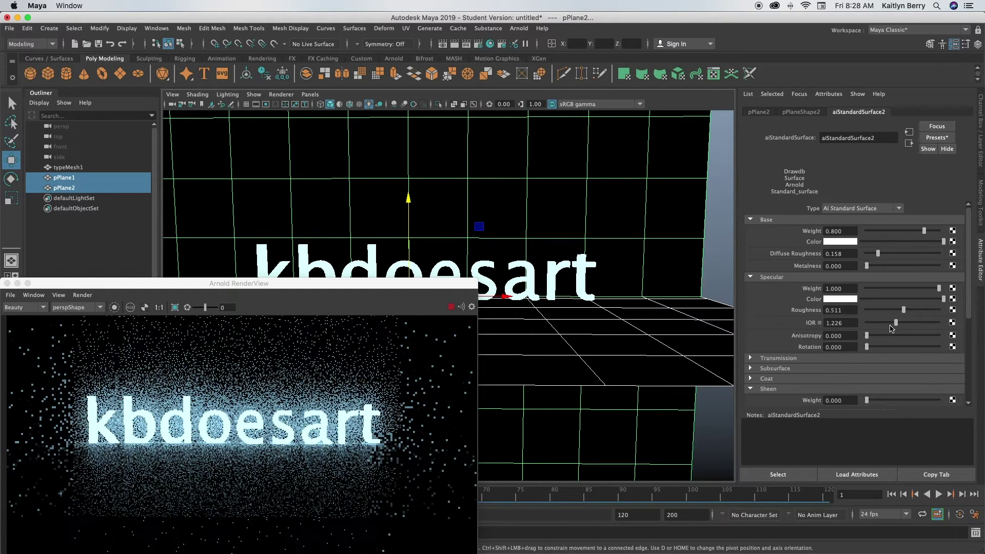
pyautogui.click(913, 322)
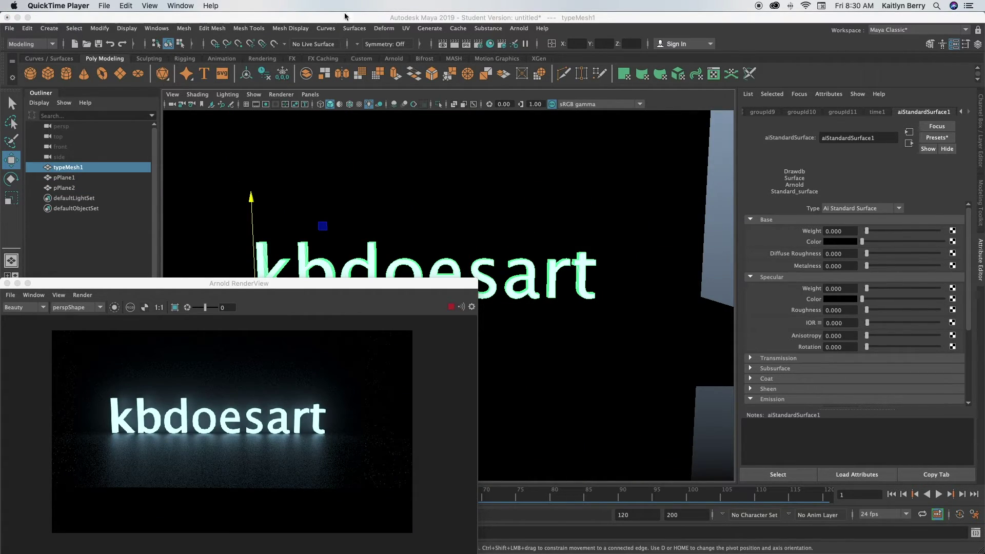
# Step: Open the Render Settings window from Windows > Rendering Editors and move it aside
pyautogui.click(363, 20)
pyautogui.click(124, 29)
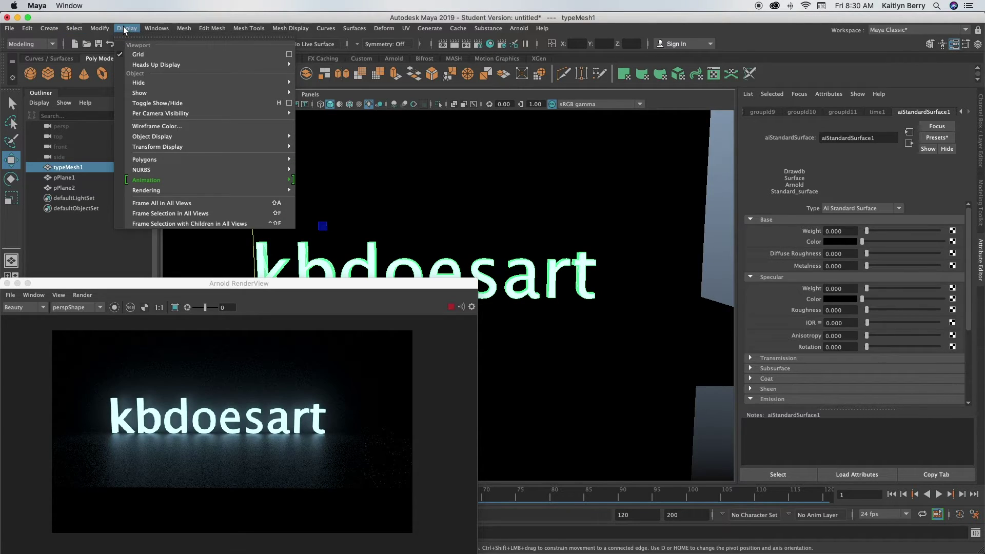
pyautogui.moveTo(163, 27)
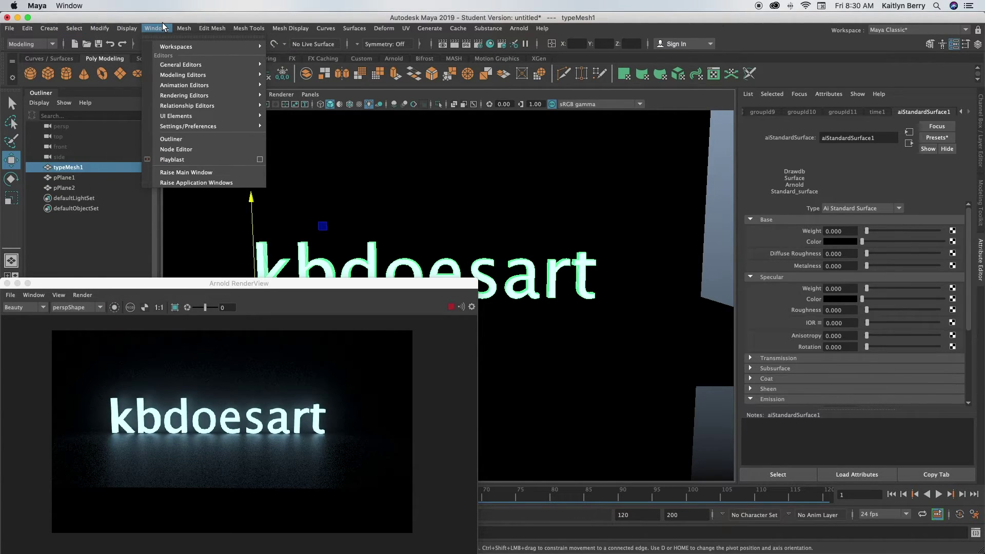
pyautogui.moveTo(202, 95)
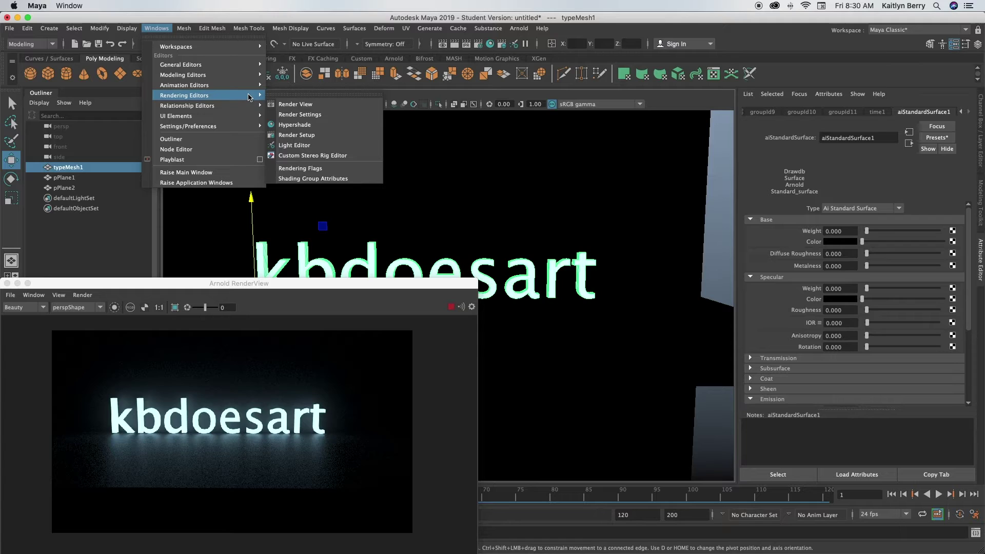
pyautogui.click(297, 115)
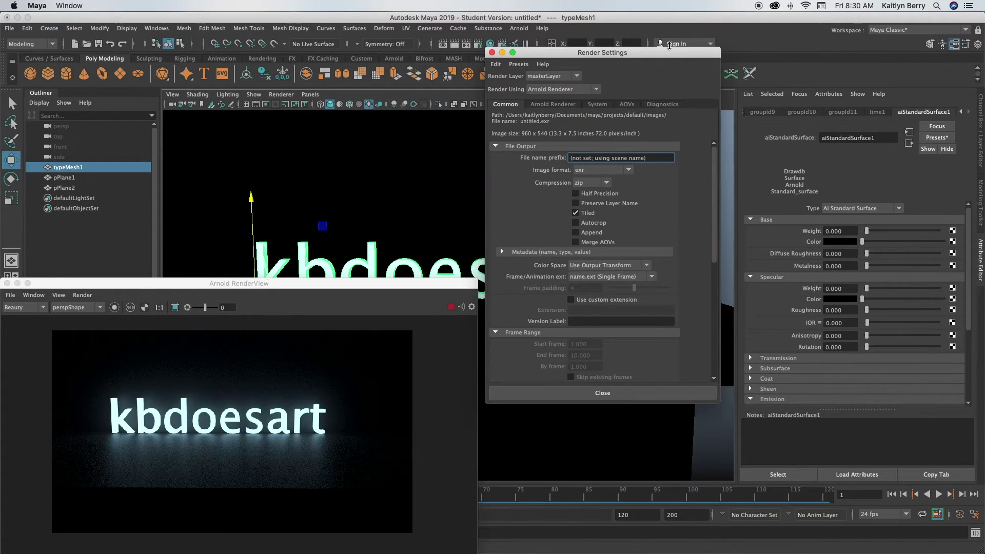
pyautogui.moveTo(572, 52); pyautogui.dragTo(501, 45)
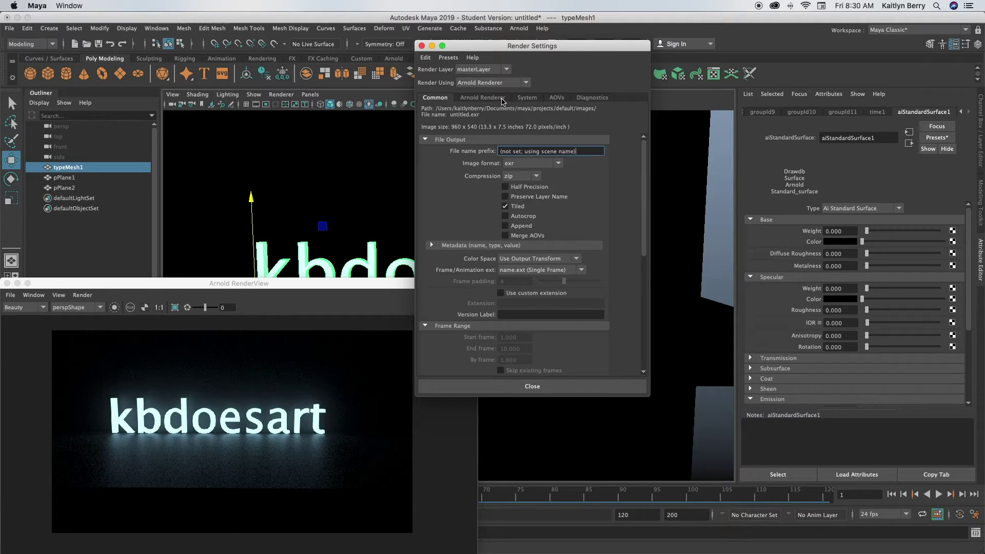
# Step: In the Arnold Renderer sampling settings, set Camera (AA) samples to 5
pyautogui.click(587, 100)
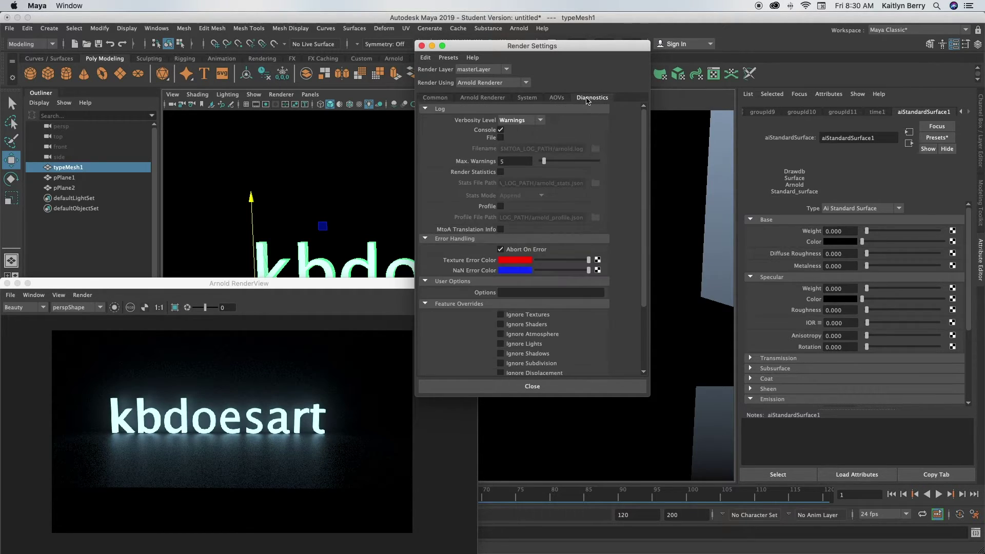
pyautogui.click(556, 98)
pyautogui.click(525, 98)
pyautogui.click(502, 98)
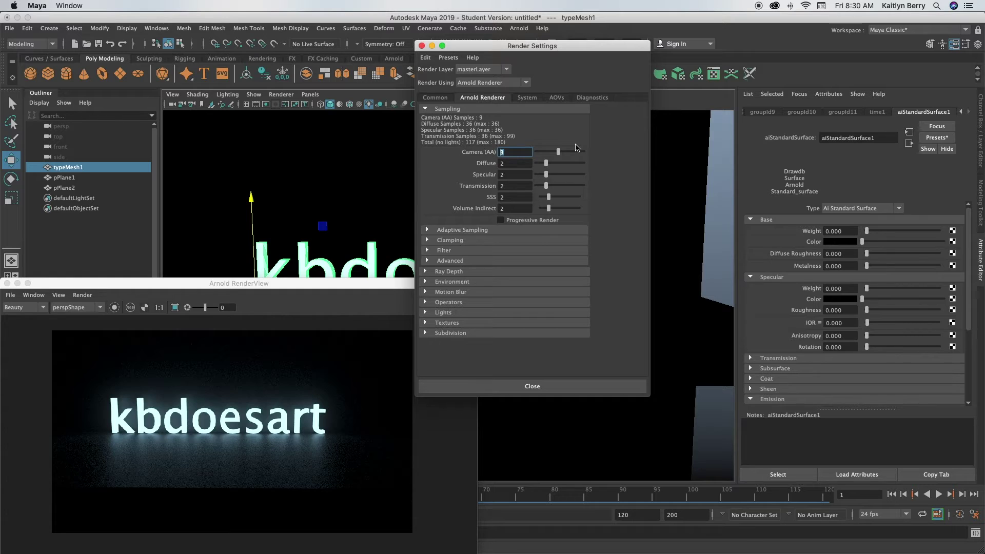
pyautogui.write('5')
pyautogui.press('Return')
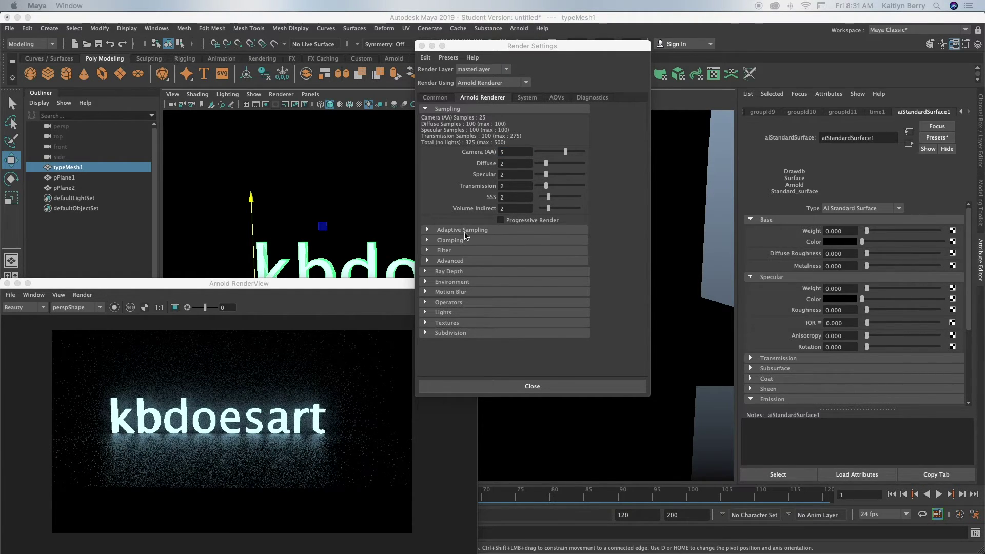
# Step: Set Ray Depth Total to 5 and close the Render Settings
pyautogui.click(453, 276)
pyautogui.doubleClick(514, 282)
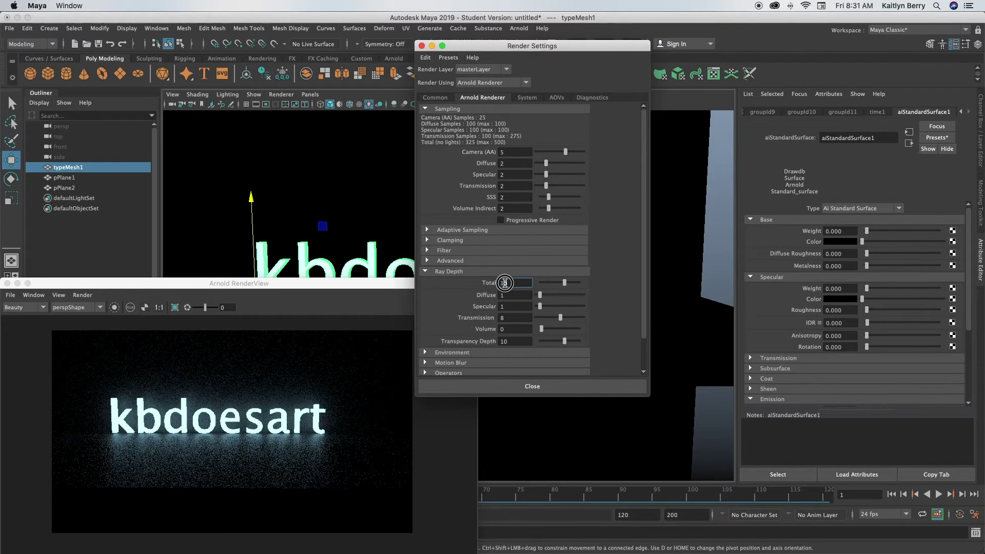
pyautogui.write('5')
pyautogui.press('Return')
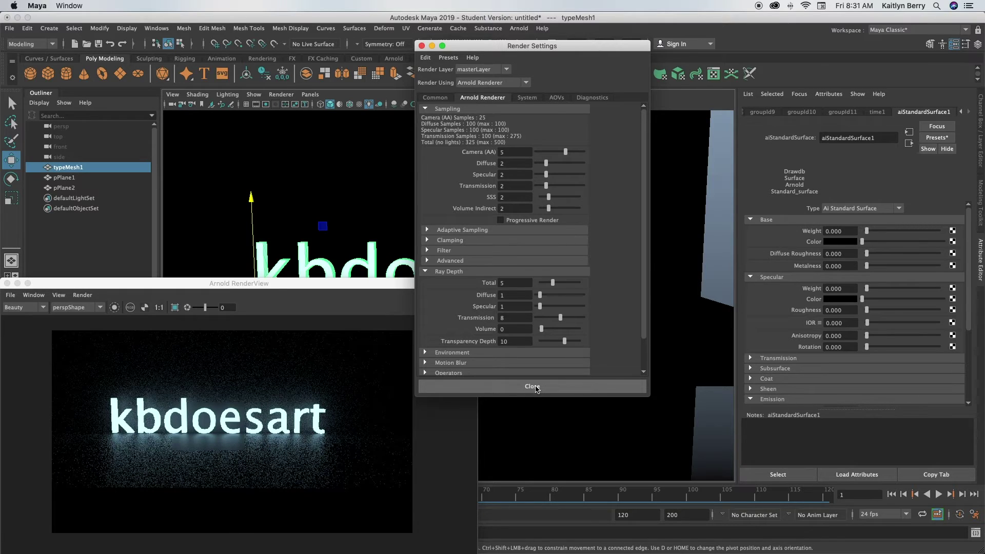
pyautogui.click(533, 387)
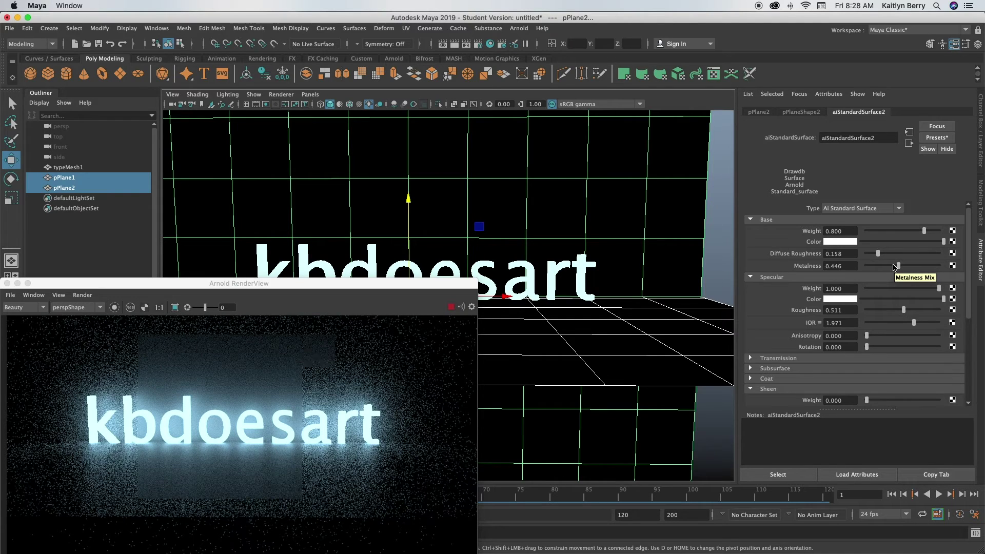
# Step: Lower aiStandardSurface2's Metalness to 0.259 and darken its Base Color to dark grey
pyautogui.moveTo(895, 267); pyautogui.dragTo(886, 270)
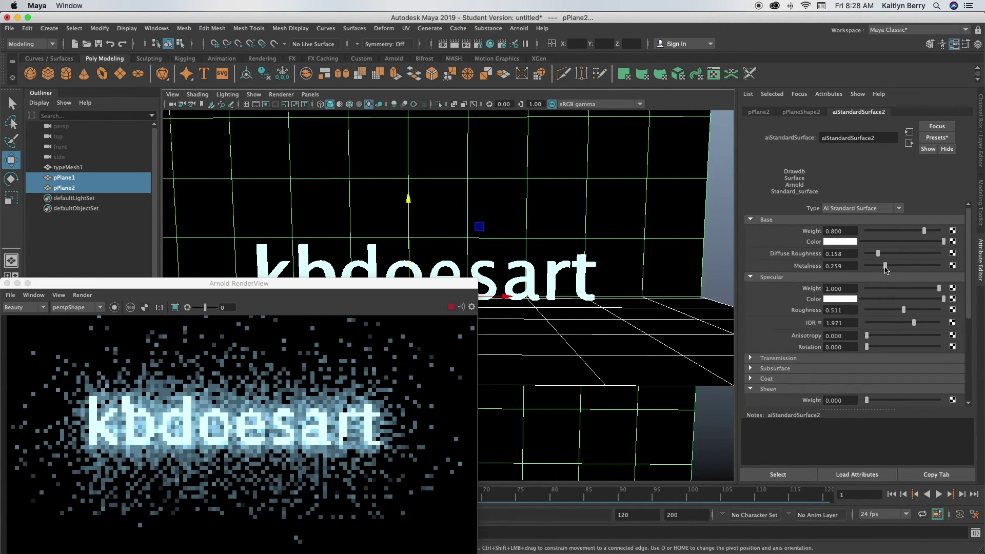
pyautogui.click(861, 242)
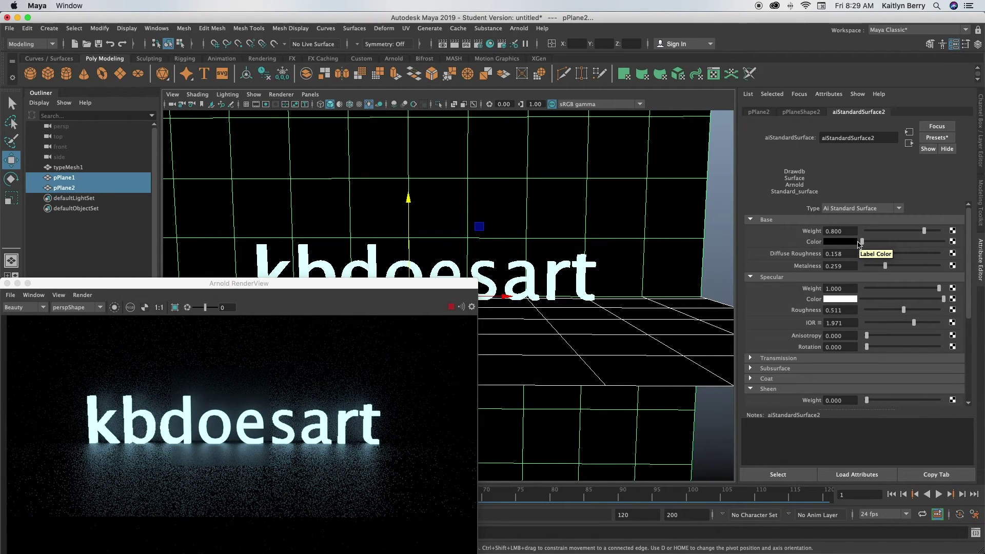
pyautogui.moveTo(861, 242); pyautogui.dragTo(869, 244)
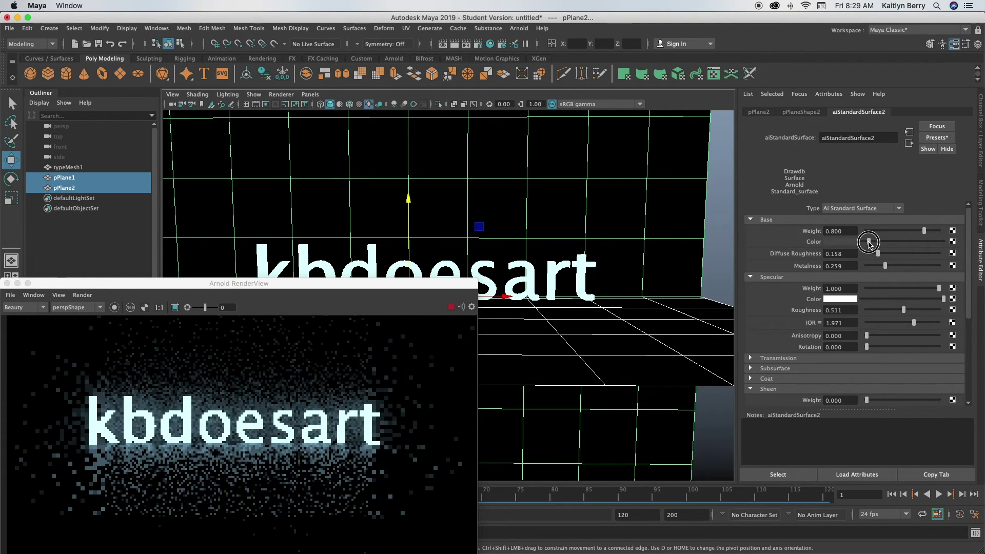